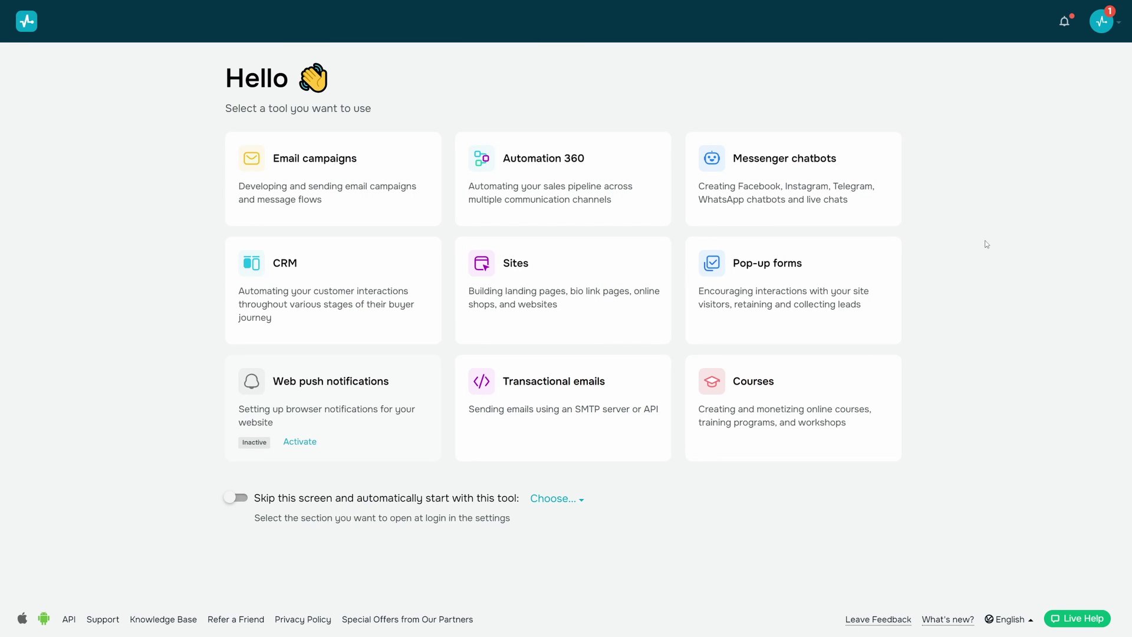
- Open the Sites builder's New site page with its ready-made website templates
left_click(574, 267)
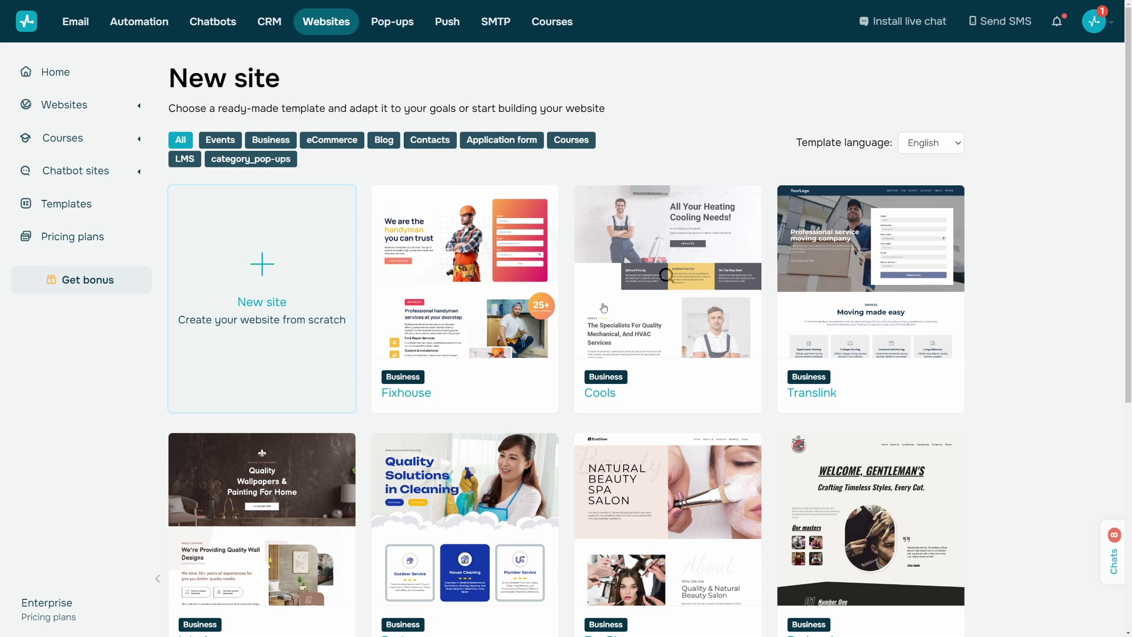
scroll(602, 307, "down", 2)
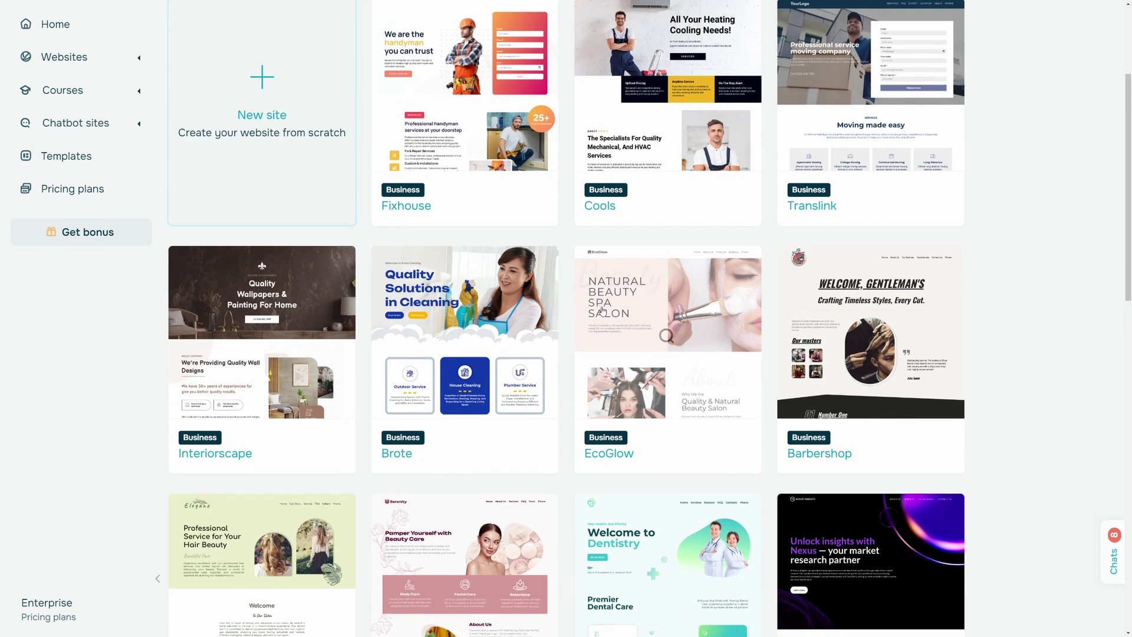
scroll(601, 310, "down", 3)
scroll(601, 313, "down", 3)
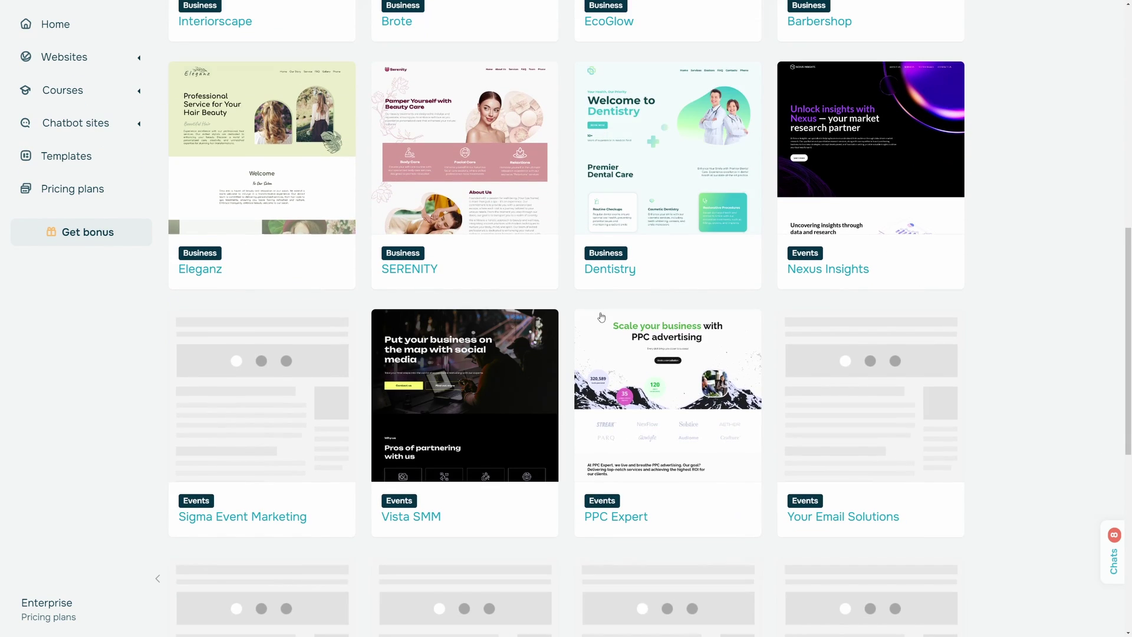
scroll(600, 317, "down", 3)
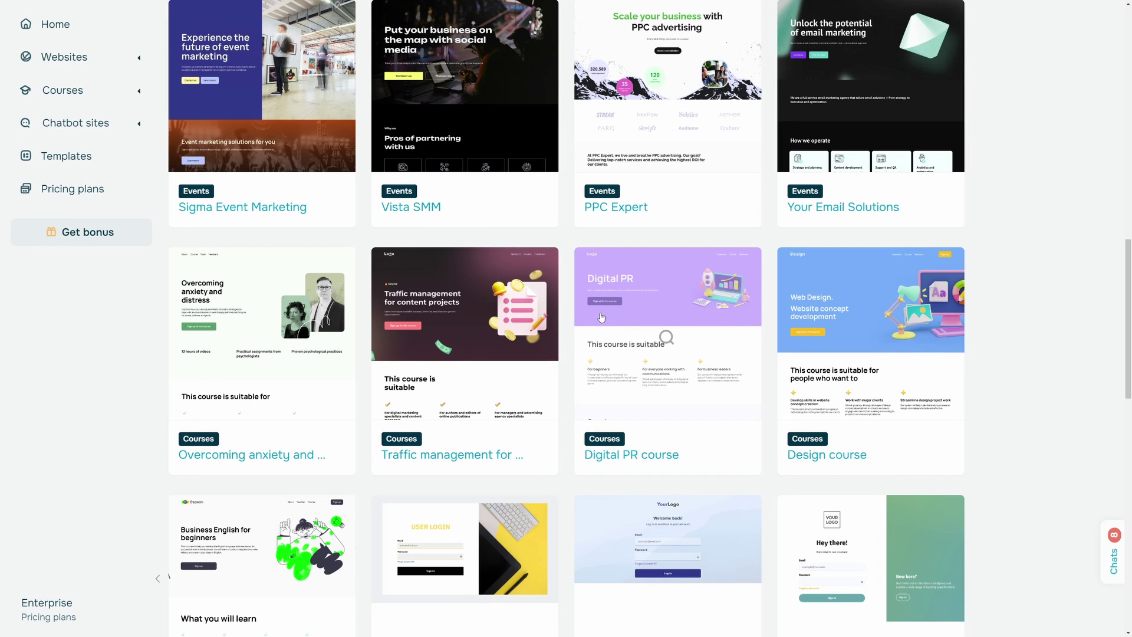
- Open the Vista SMM template in the editor and browse saved, Advantages, Pricing and Form sections
left_click(463, 118)
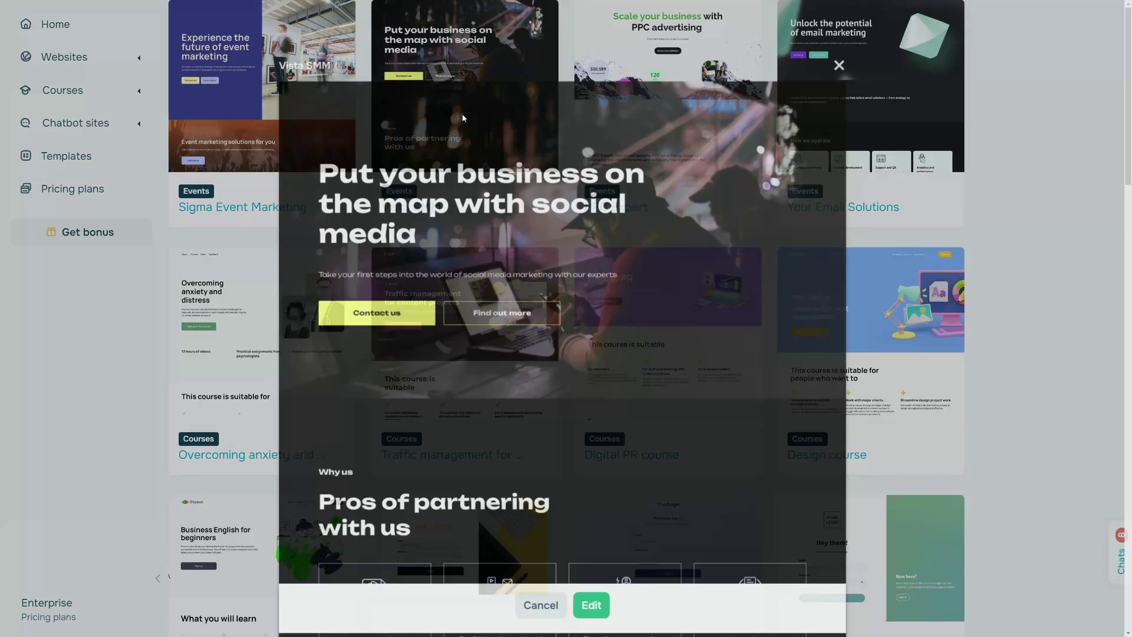
left_click(593, 608)
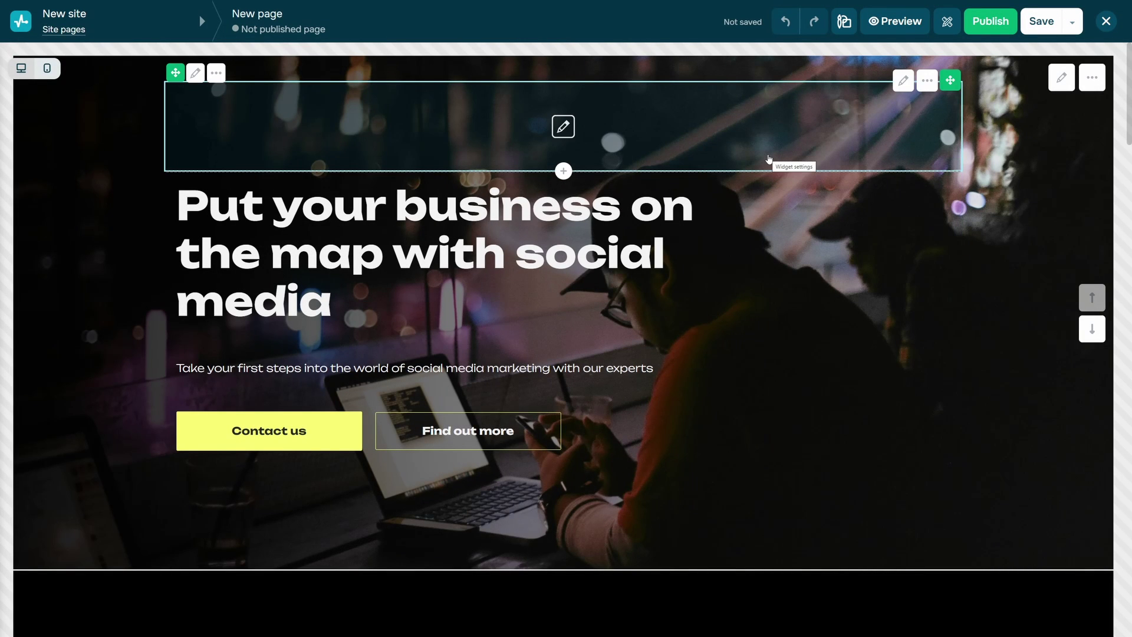
scroll(581, 442, "down", 3)
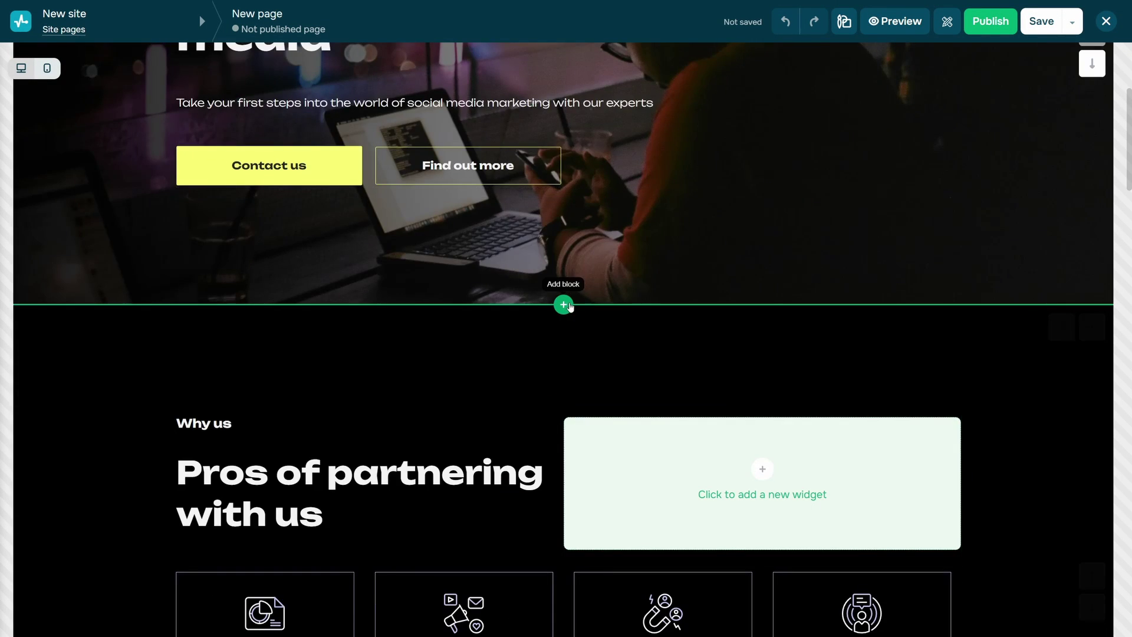
left_click(561, 307)
left_click(29, 53)
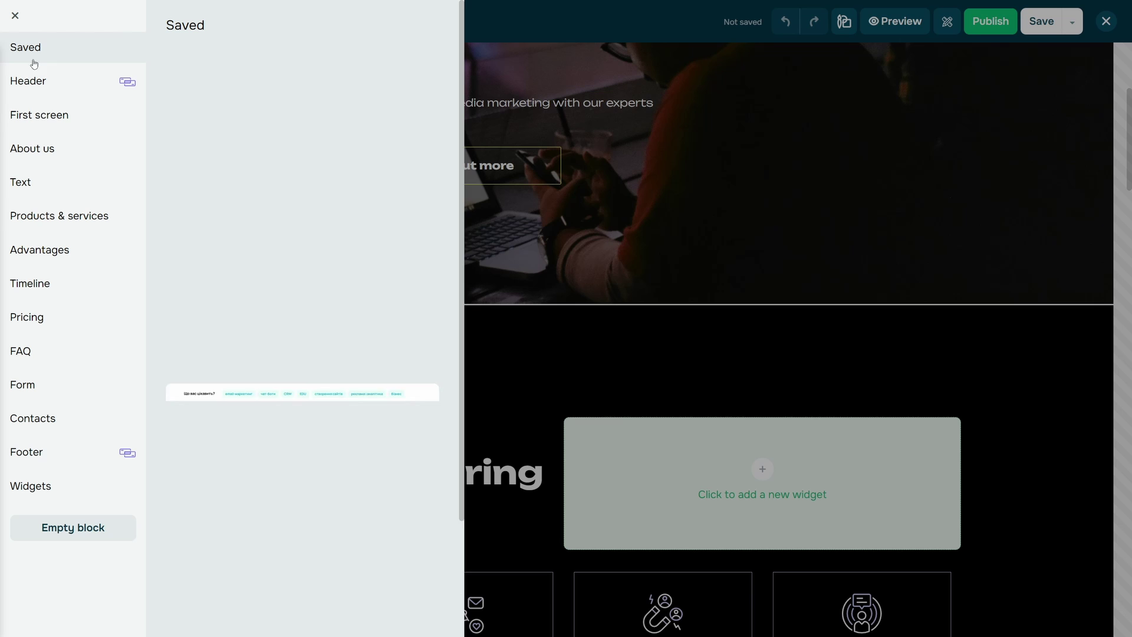
left_click(40, 250)
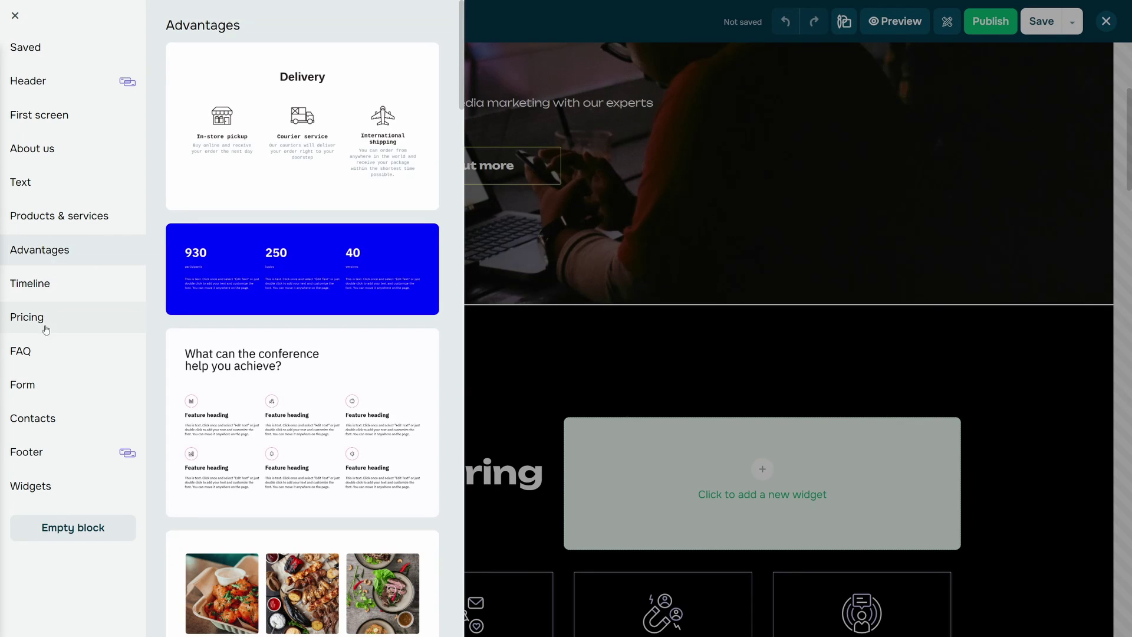
left_click(47, 320)
left_click(52, 398)
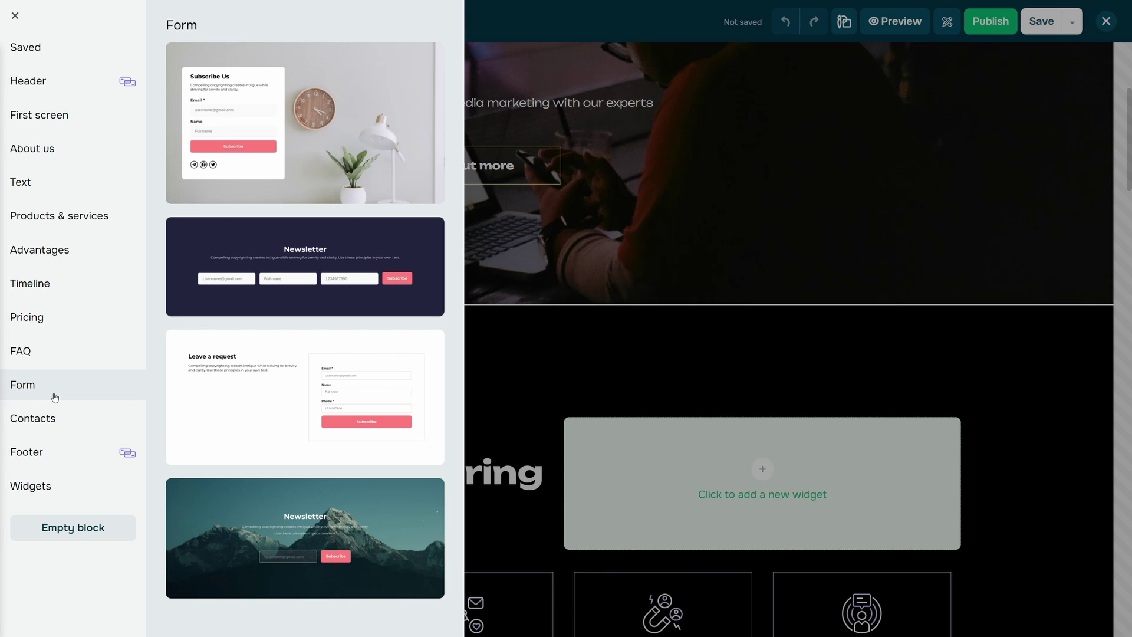
- Save the site as 'social media stepup' at stepupsm.minisite.ai and review its analytics settings
left_click(521, 221)
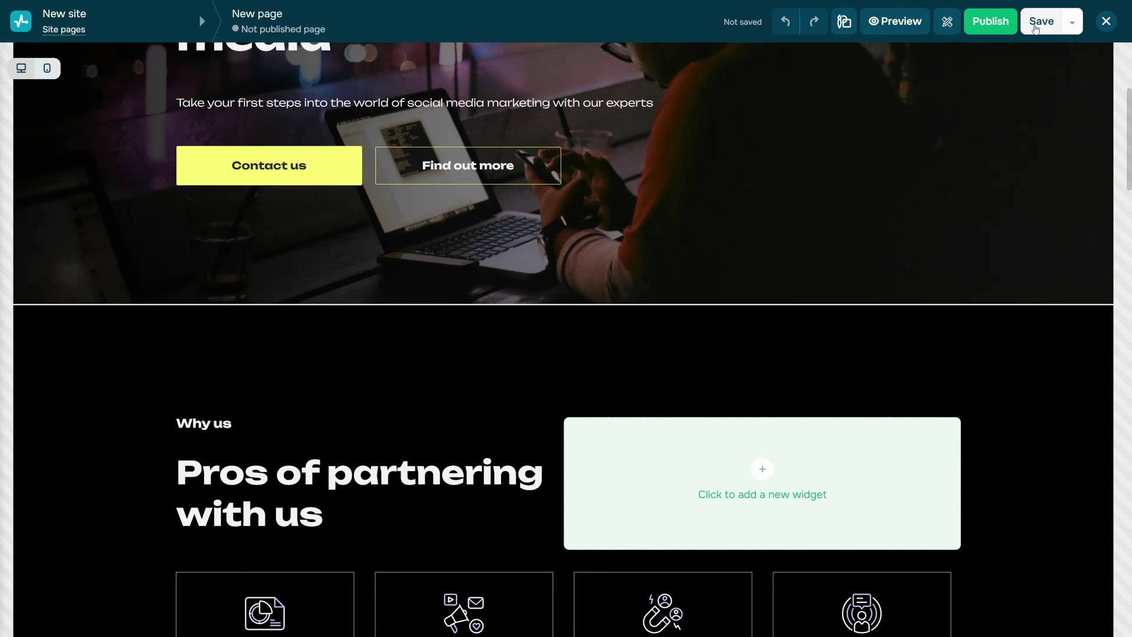
left_click(1035, 29)
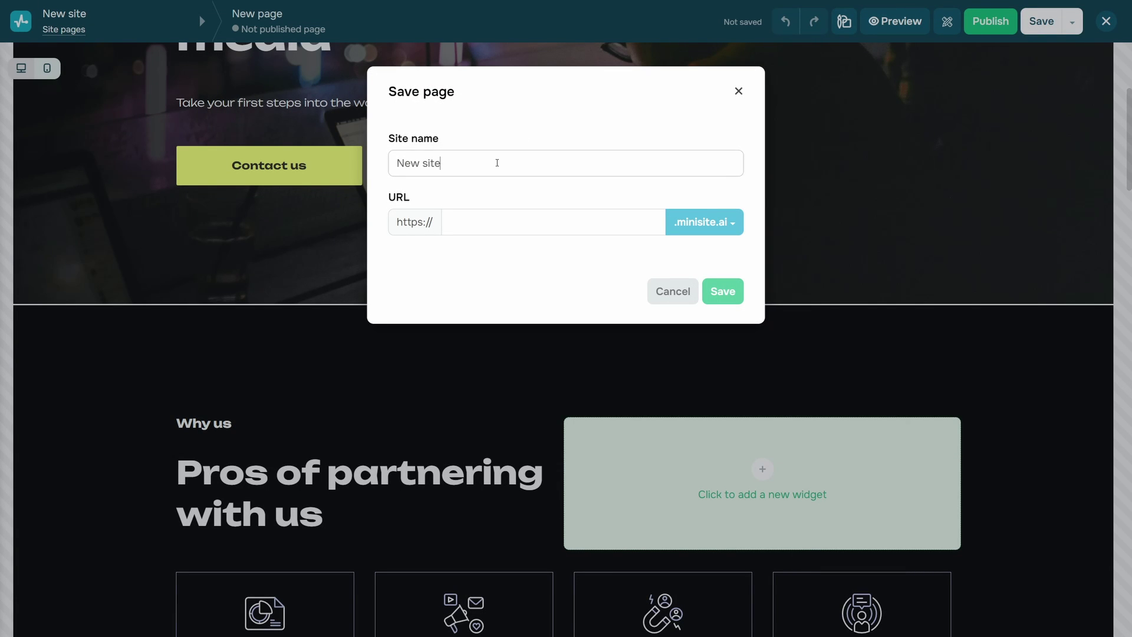
left_click(496, 162)
type("soci")
type("up")
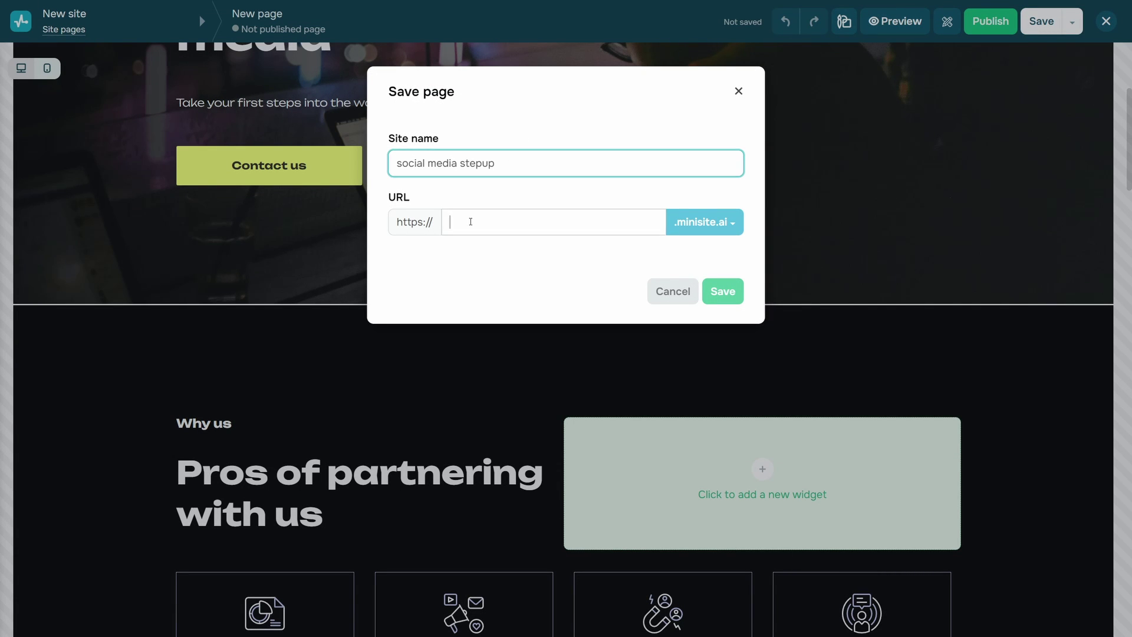
left_click(470, 221)
type("stepupSM")
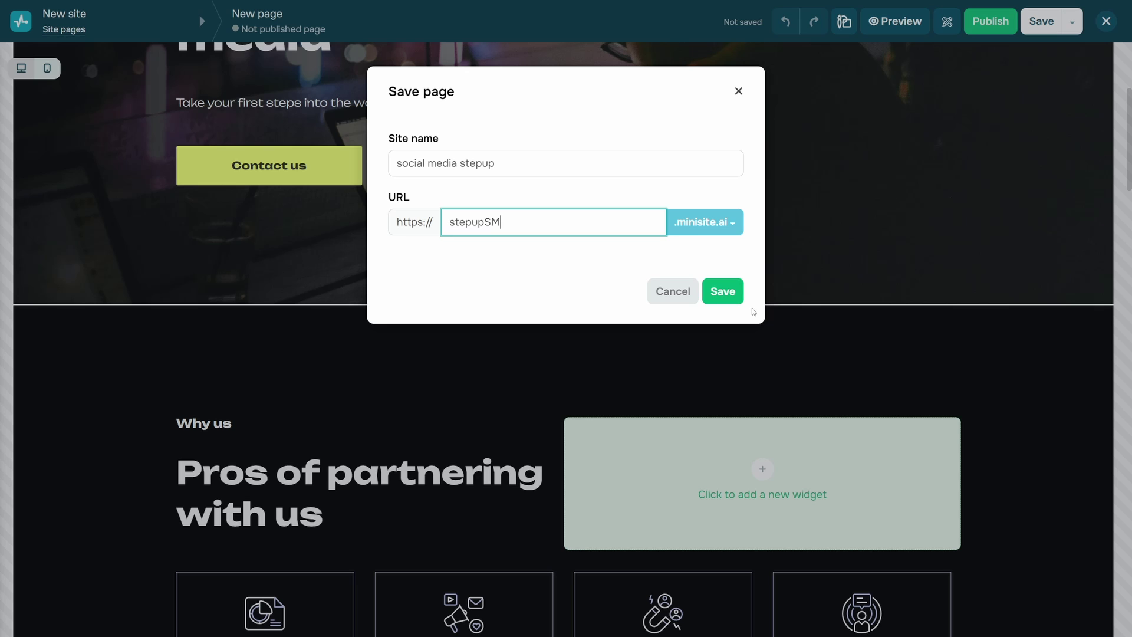
left_click(730, 299)
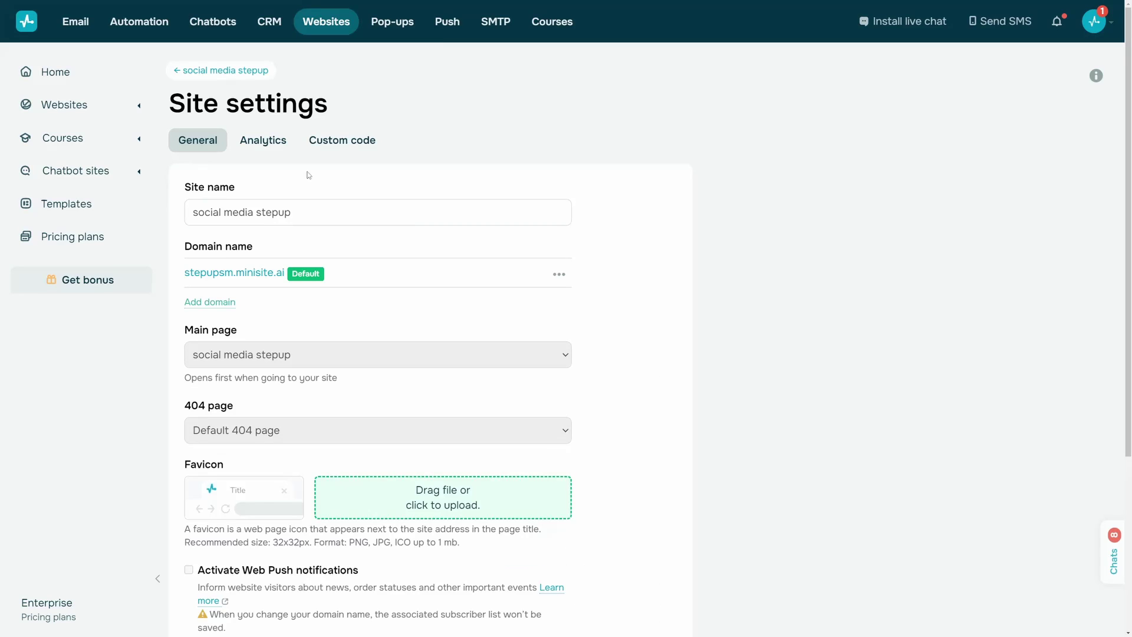
scroll(329, 169, "down", 2)
scroll(323, 175, "down", 3)
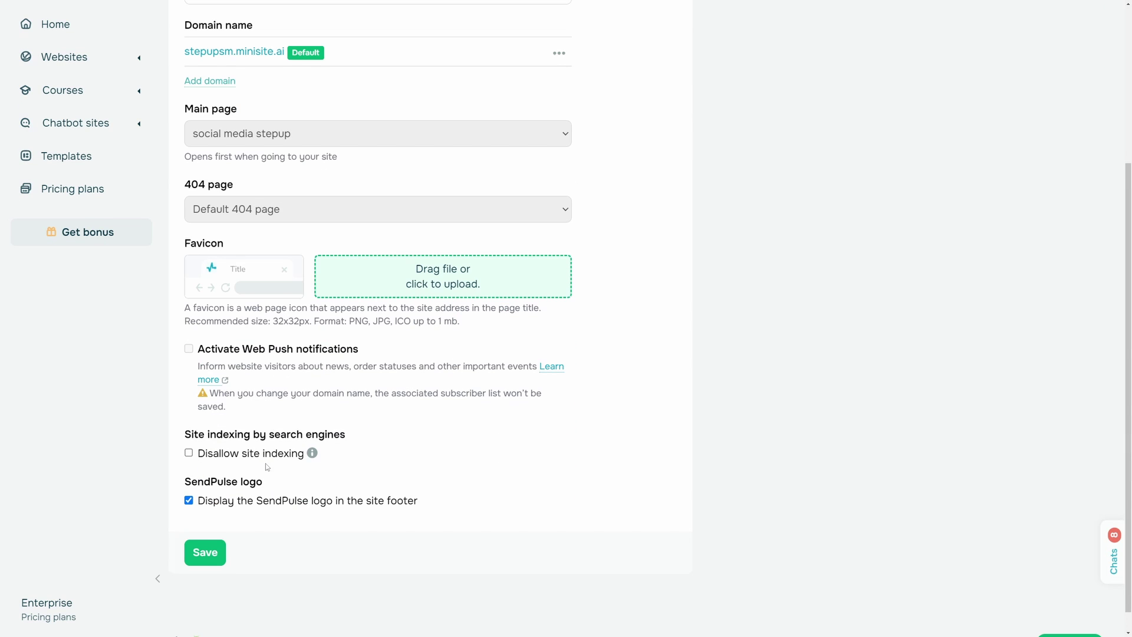
scroll(267, 467, "up", 3)
left_click(262, 140)
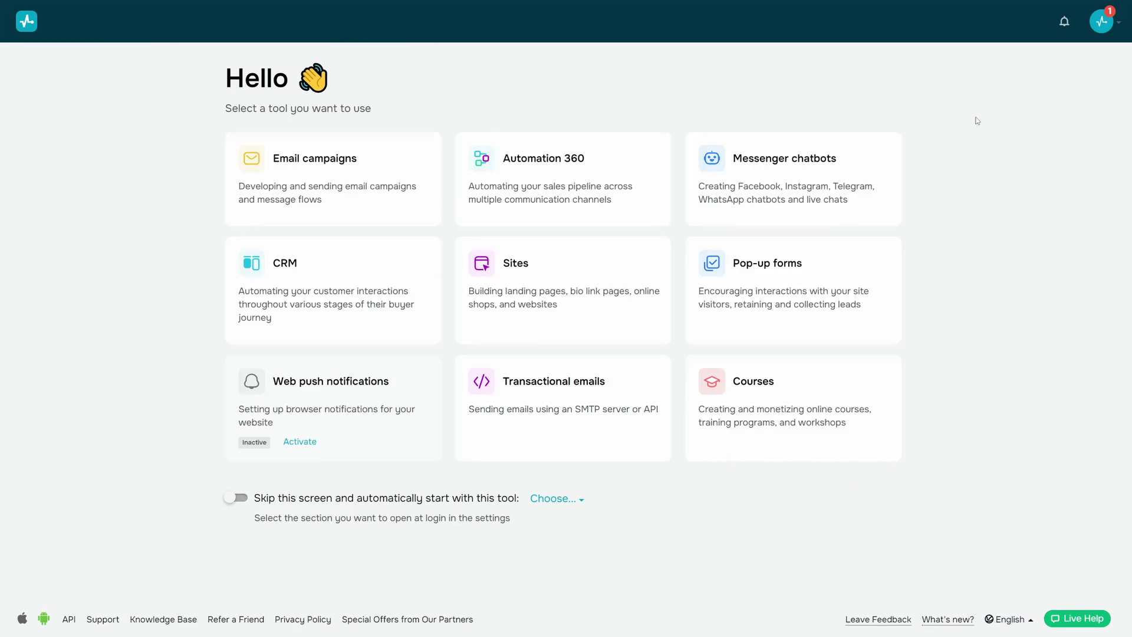
- Create a floating pop-up and browse cookie, social media, chat, newsletter and phone templates
left_click(788, 295)
left_click(220, 127)
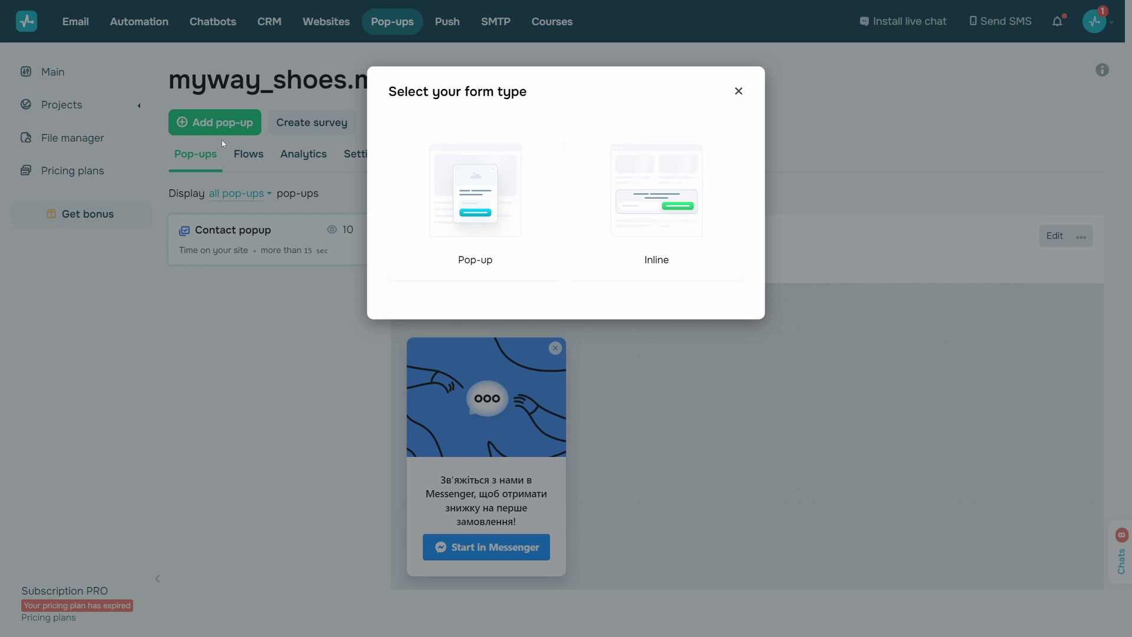
left_click(484, 191)
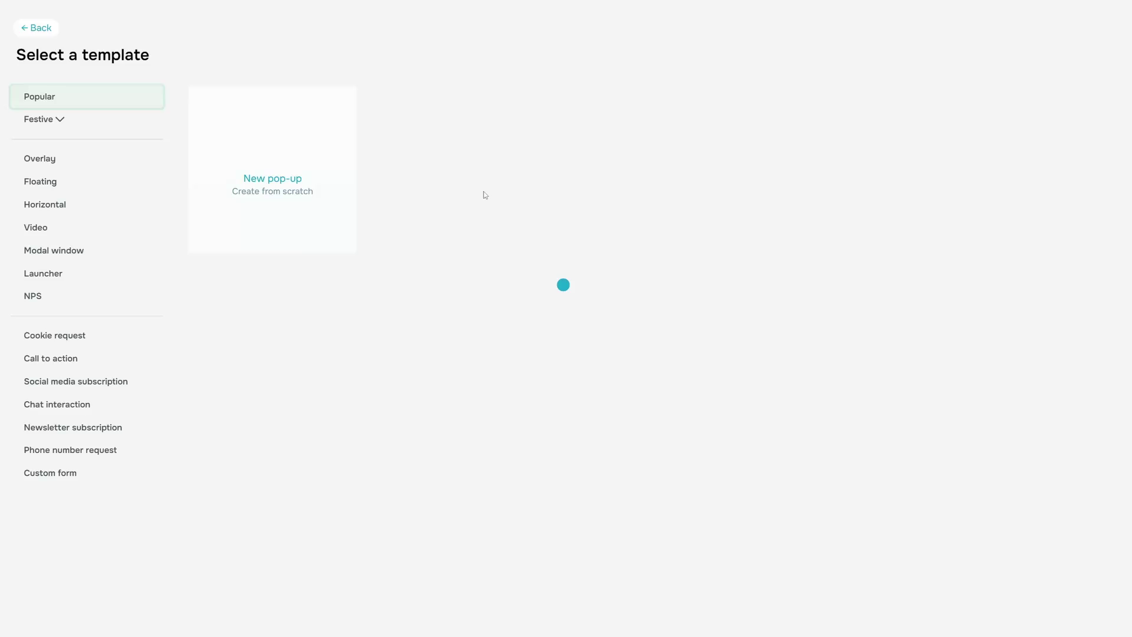
left_click(62, 350)
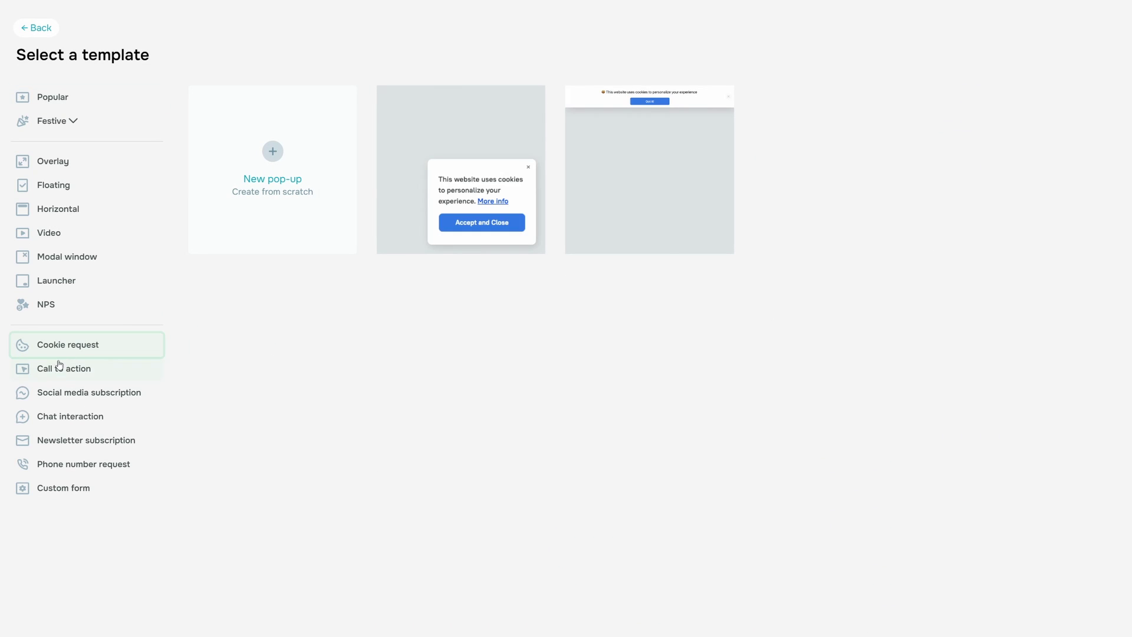
left_click(55, 392)
left_click(53, 421)
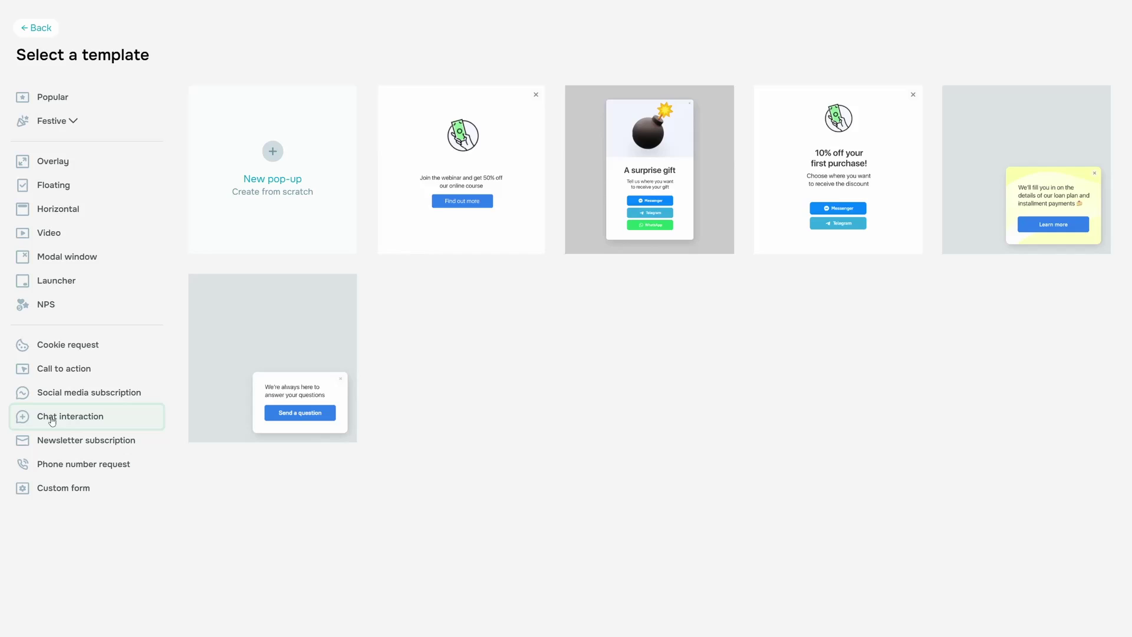
left_click(57, 449)
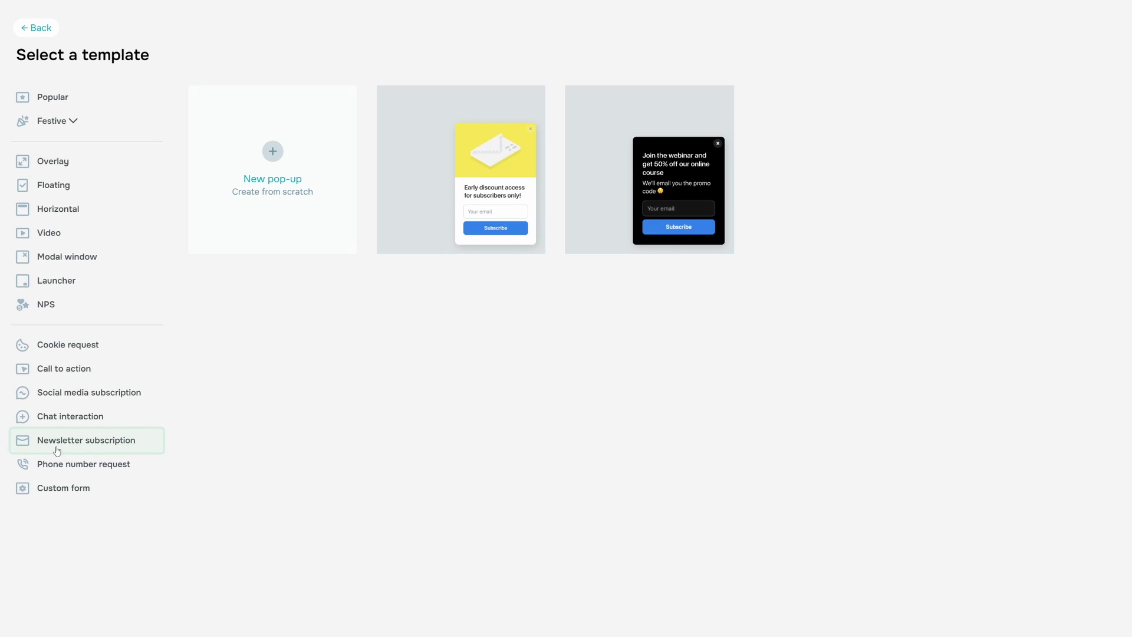
left_click(62, 470)
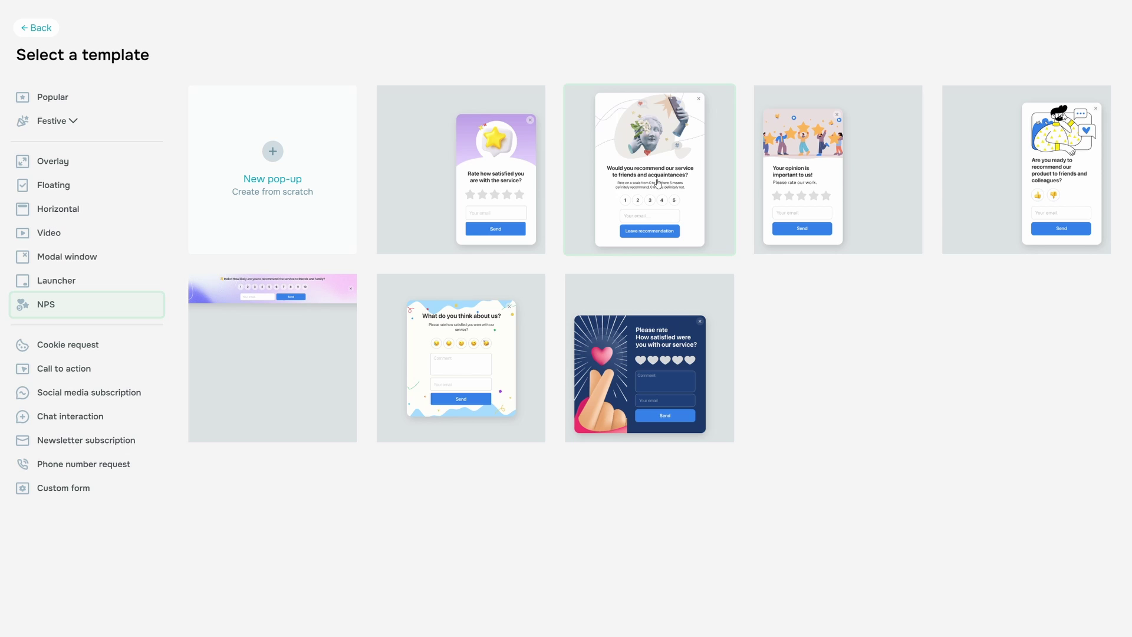
- Start from the NPS recommend-our-service template and give the pop-up an entrance animation
left_click(679, 182)
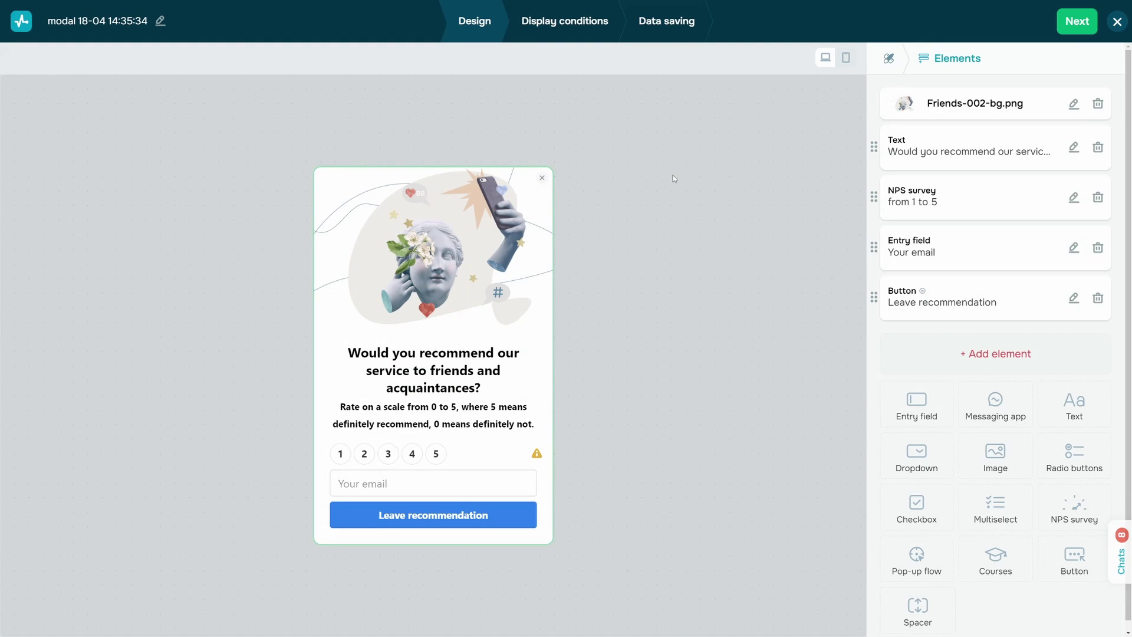
left_click(475, 453)
left_click(923, 57)
left_click(888, 58)
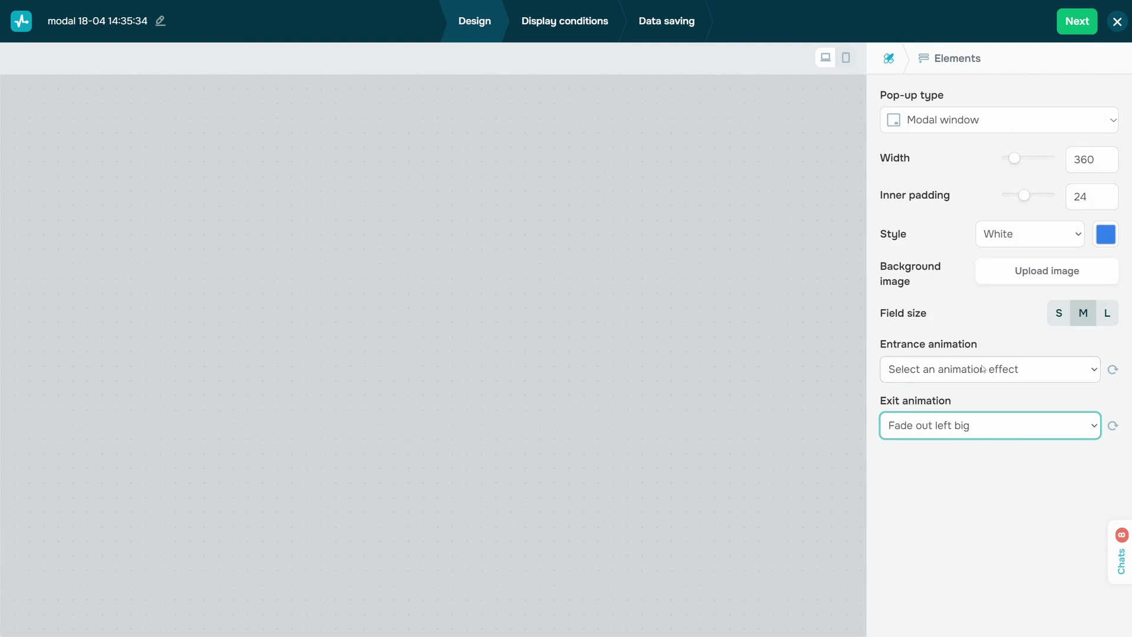
left_click(988, 369)
left_click(948, 335)
left_click(957, 58)
- Set the pop-up to appear after a number of seconds on the site
left_click(565, 19)
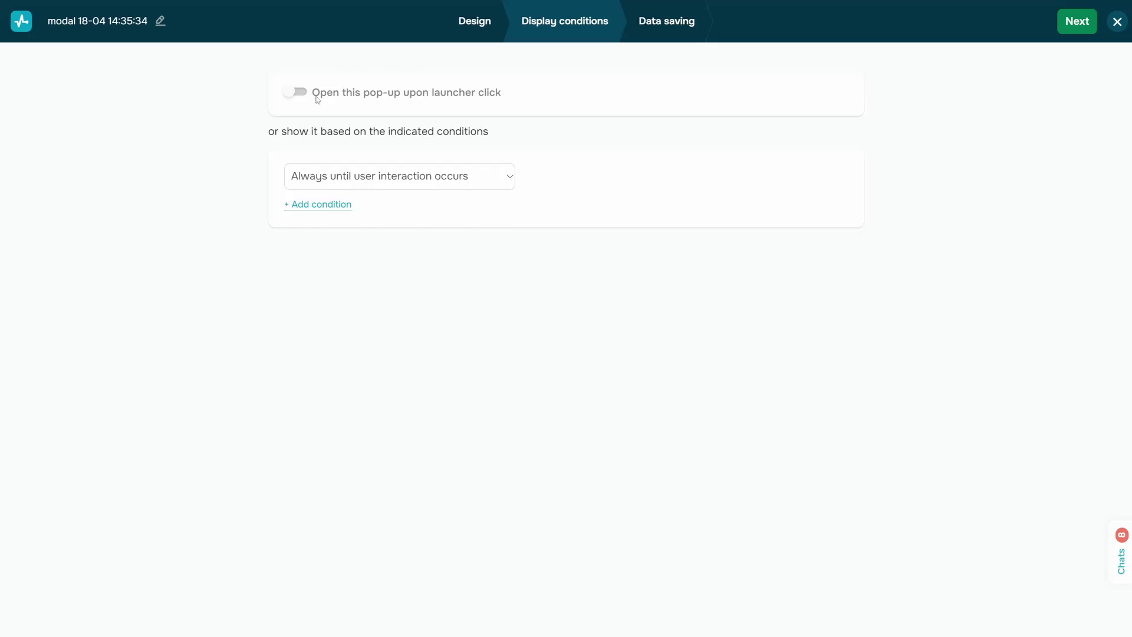
left_click(399, 177)
left_click(624, 210)
left_click(672, 177)
type("40")
- Leave mailing-list saving and CRM deals off, and enable email notifications for new subscribers
left_click(628, 35)
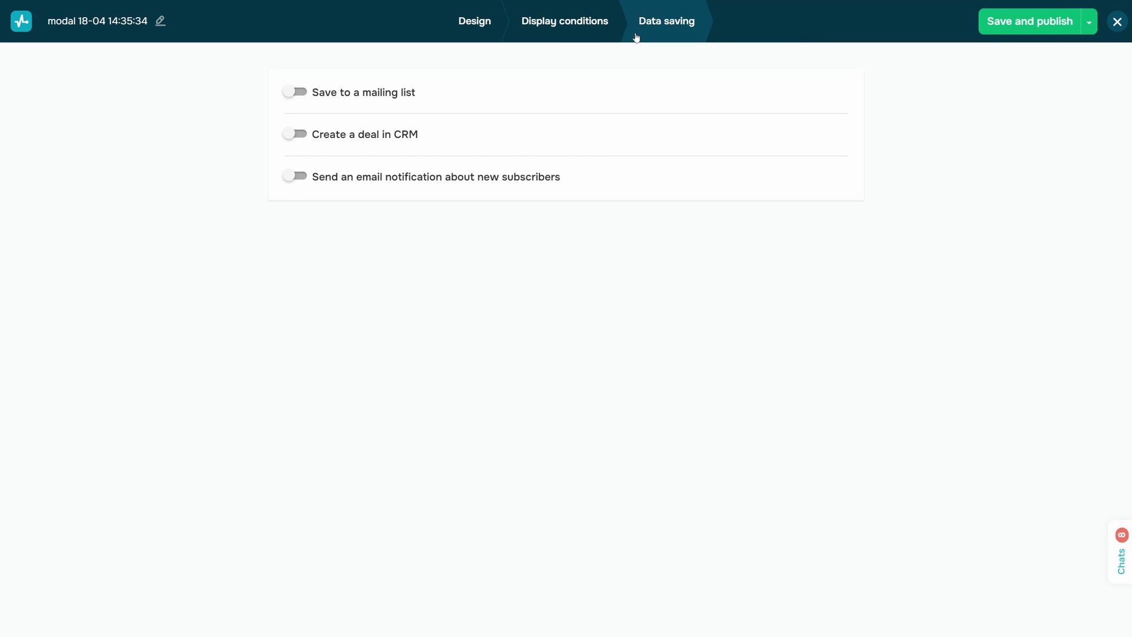
left_click(293, 94)
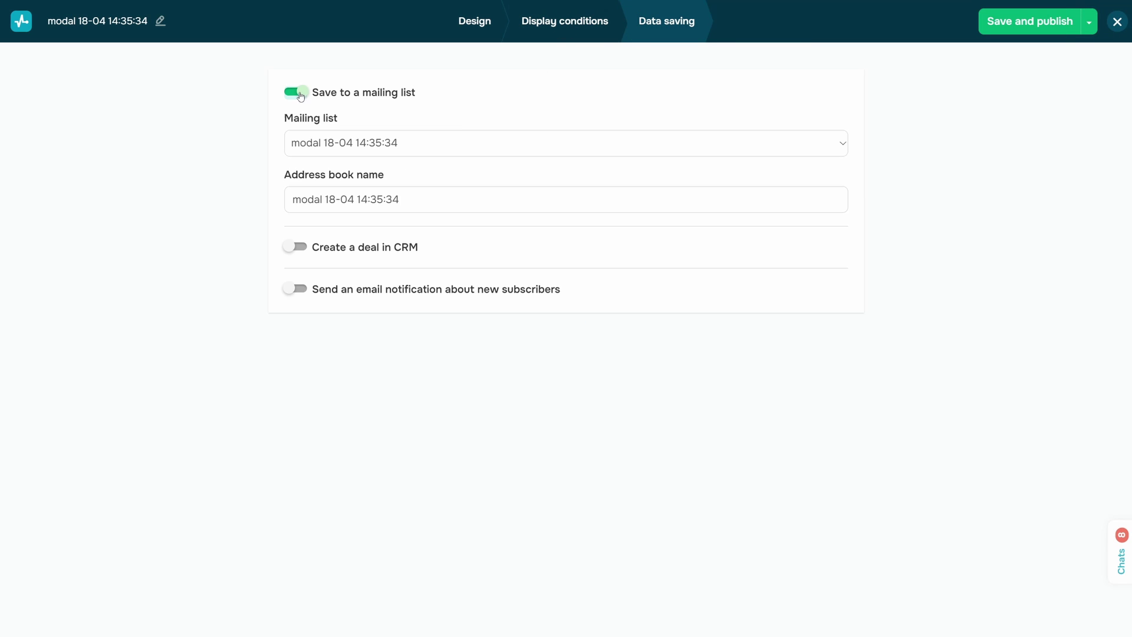
left_click(295, 92)
left_click(295, 134)
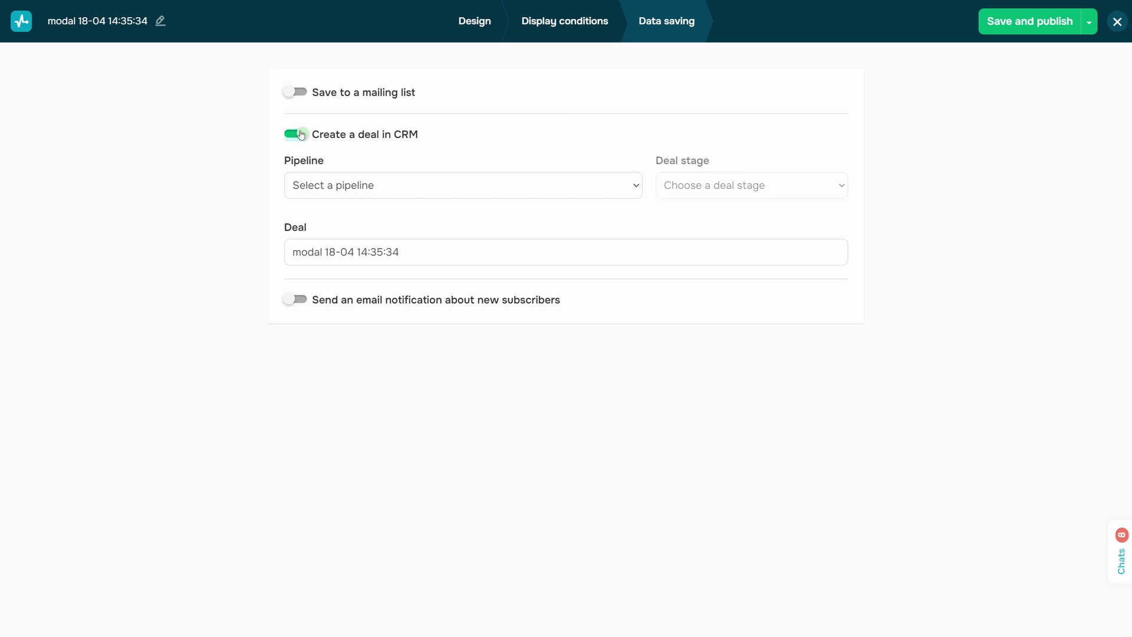
left_click(299, 134)
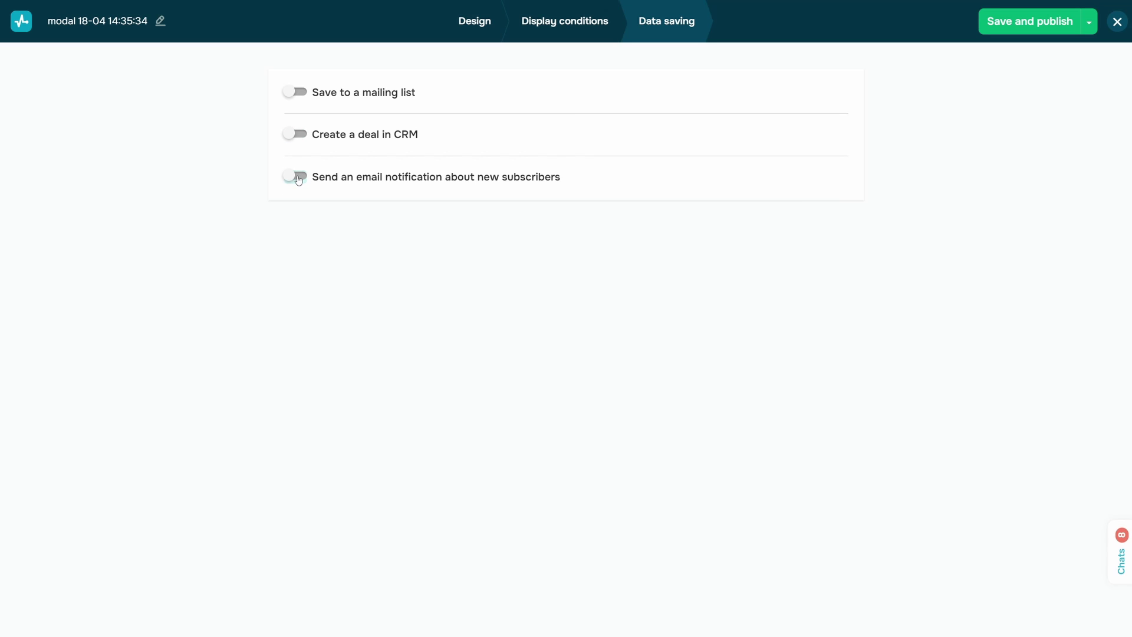
left_click(301, 181)
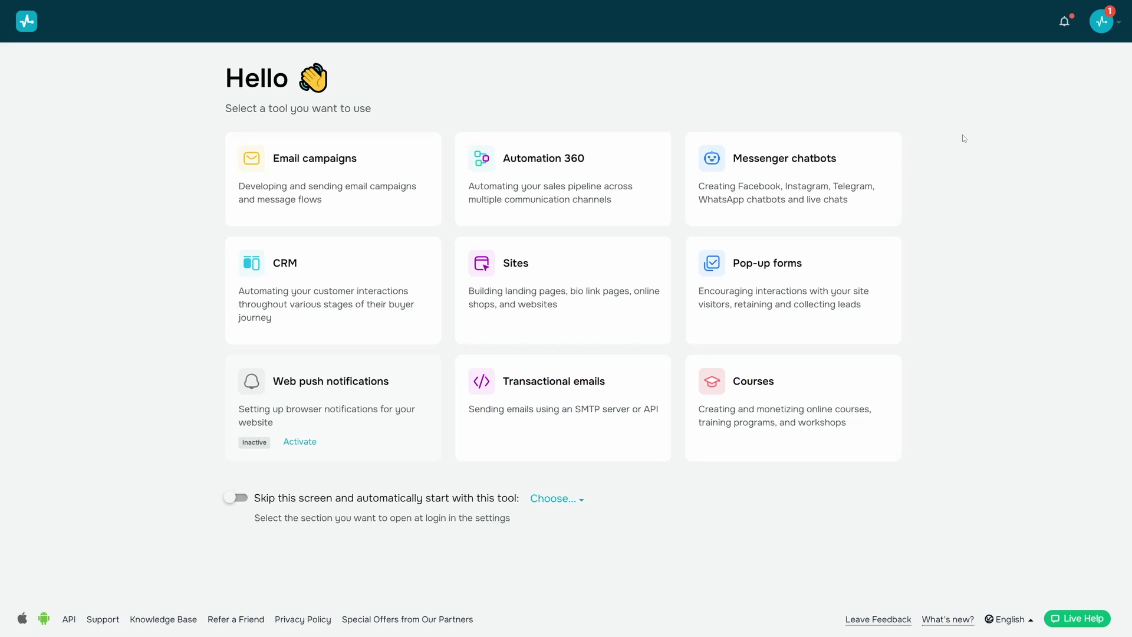
- Connect a Live chat channel for the SendPulse-built social media stepup site and select its installation code
left_click(856, 176)
left_click(807, 171)
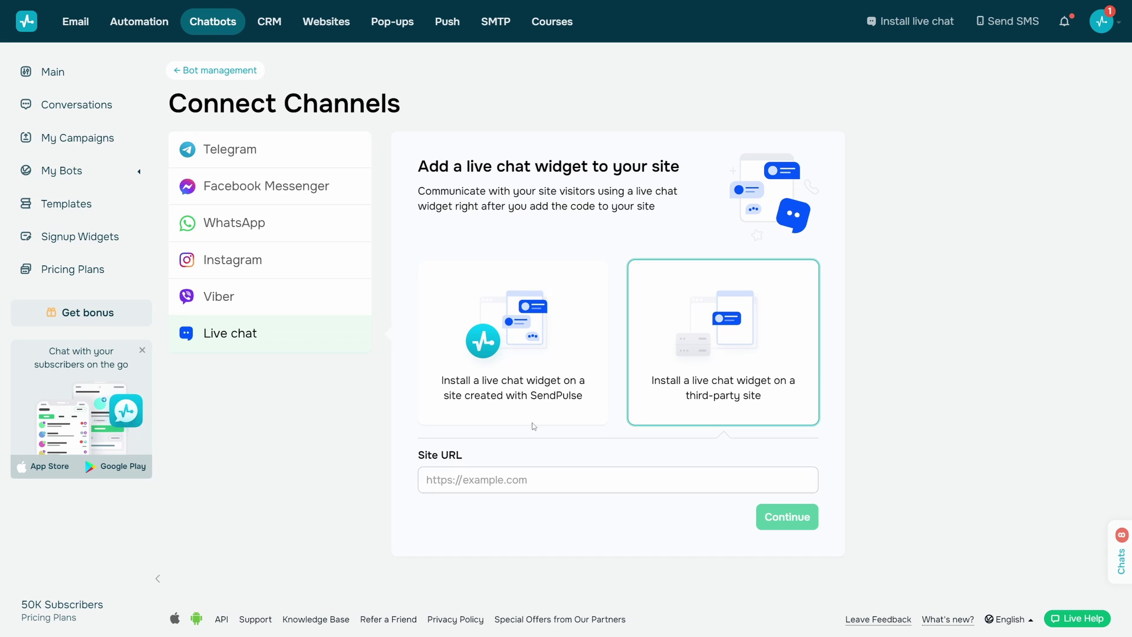
left_click(533, 372)
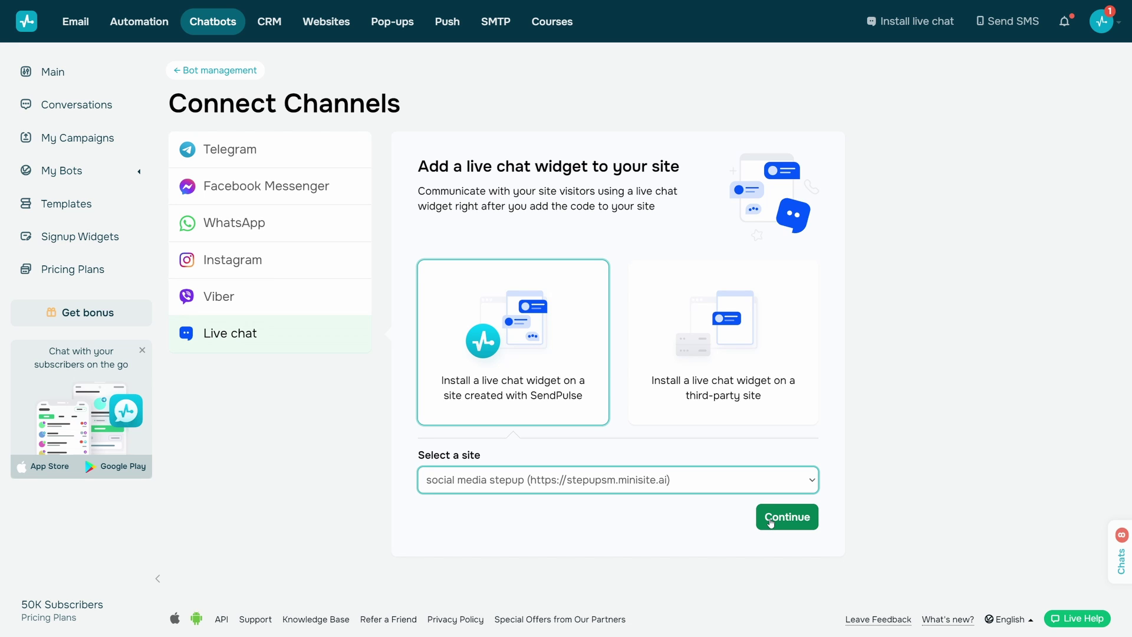
left_click(770, 523)
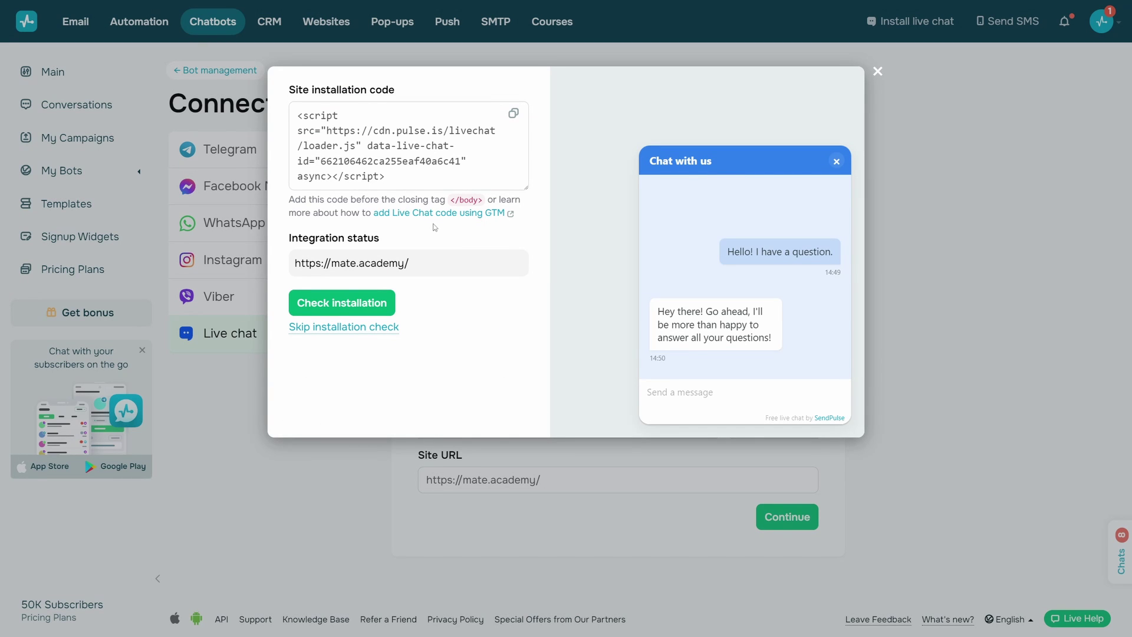
left_click_drag(301, 116, 421, 197)
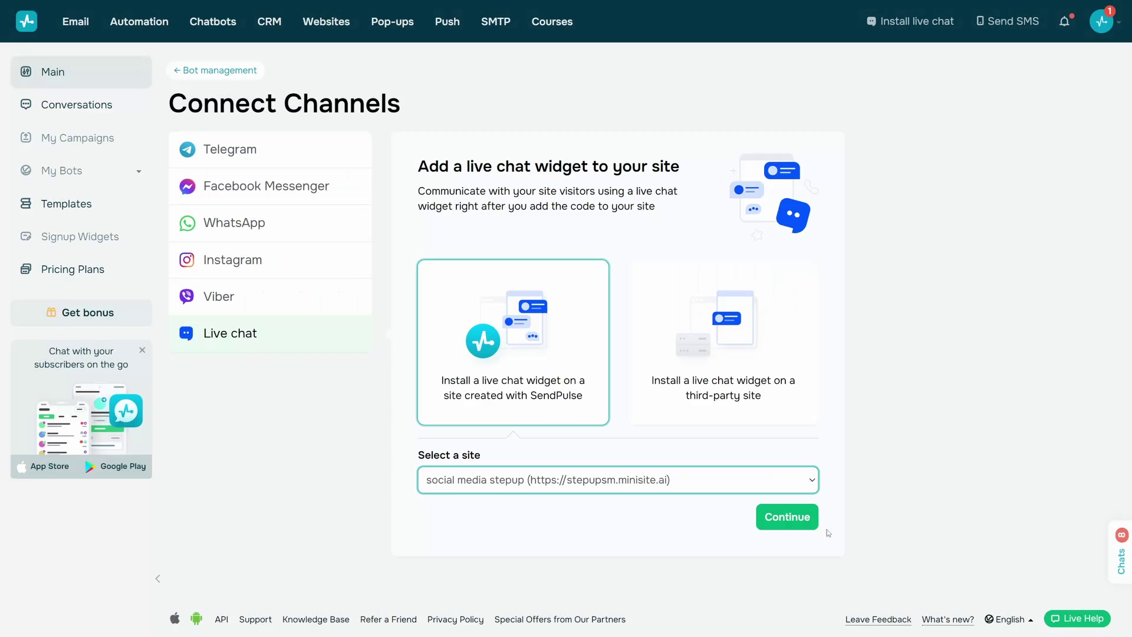
- Keep the widget on the right with the white-and-blue scheme, edit its title, and finish setup
left_click(787, 517)
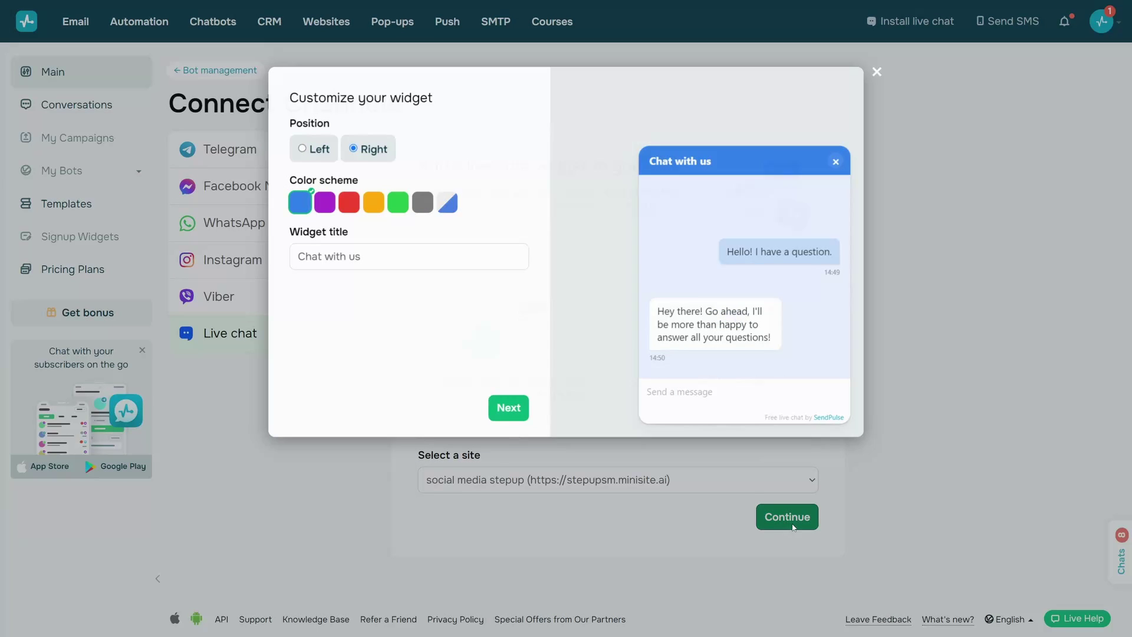
left_click(313, 149)
left_click(367, 149)
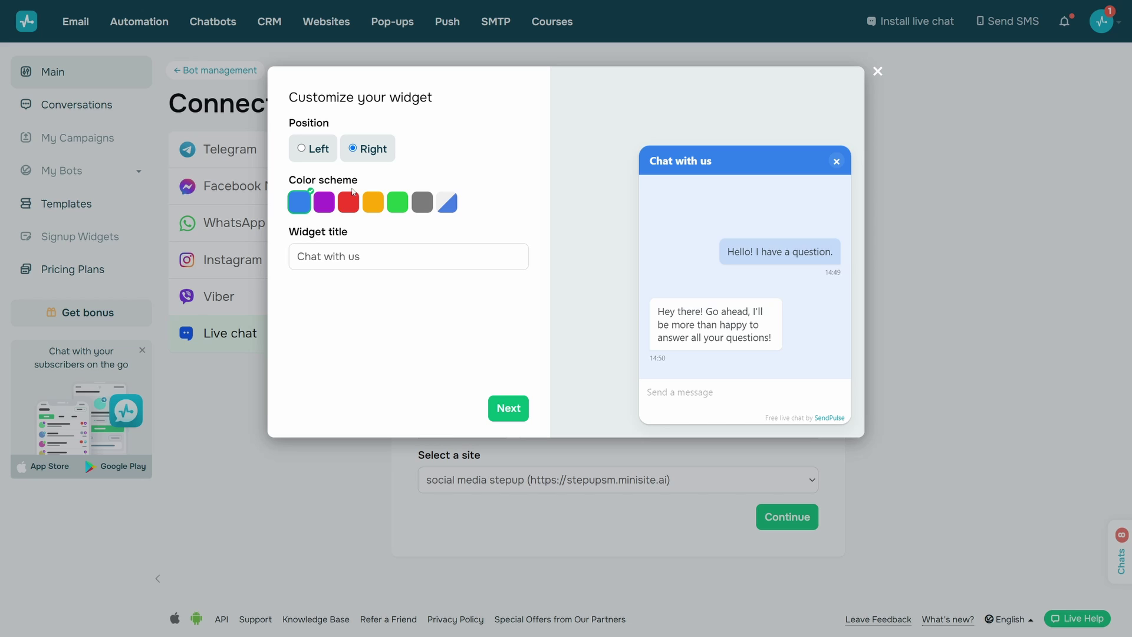
left_click(348, 202)
left_click(397, 202)
left_click(448, 206)
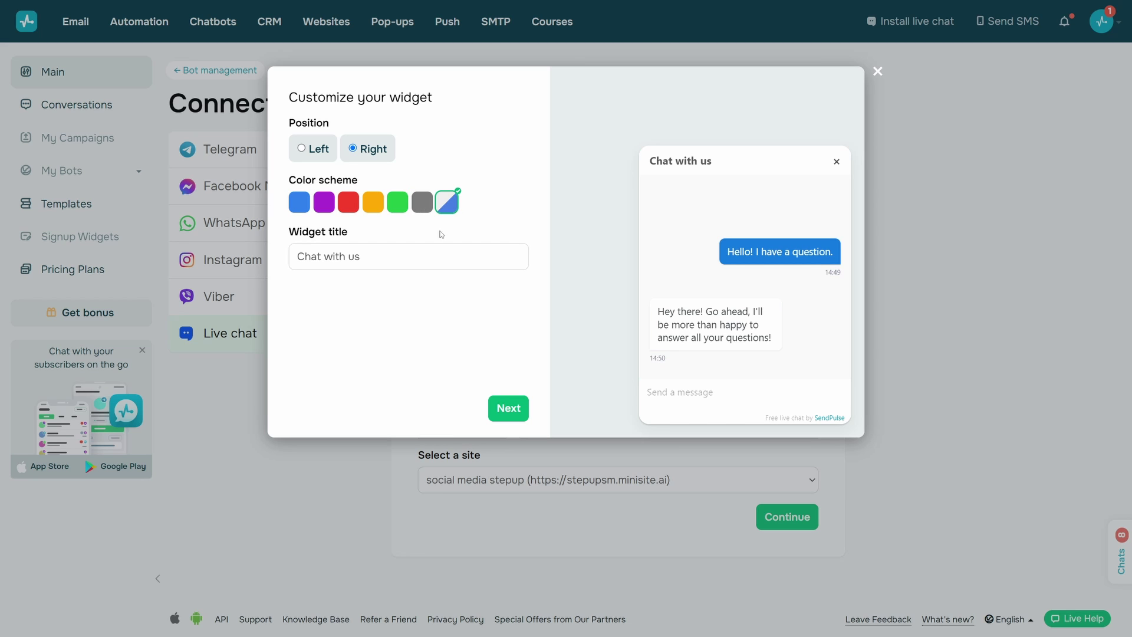
left_click(404, 259)
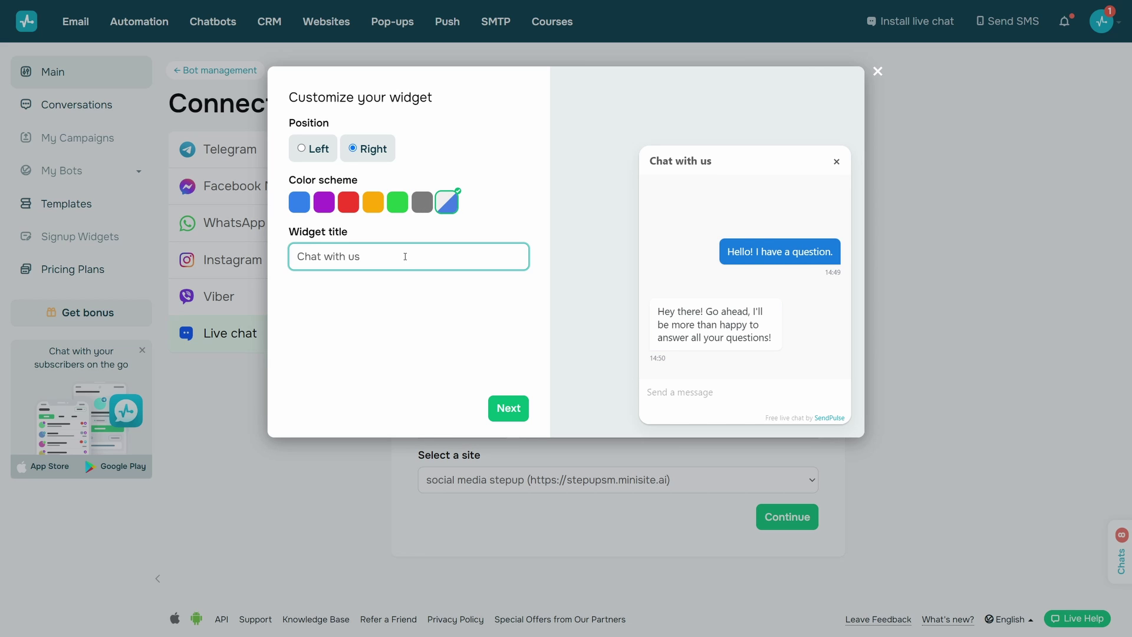
left_click(507, 410)
- Create a new trigger with the keywords buy and course
left_click(305, 341)
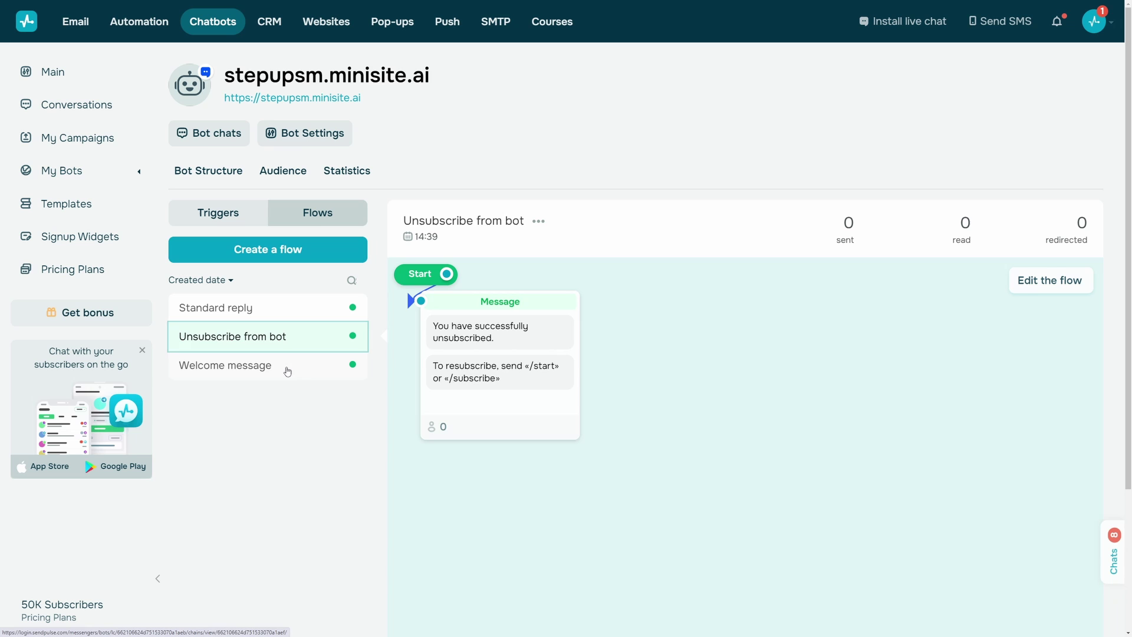
left_click(286, 366)
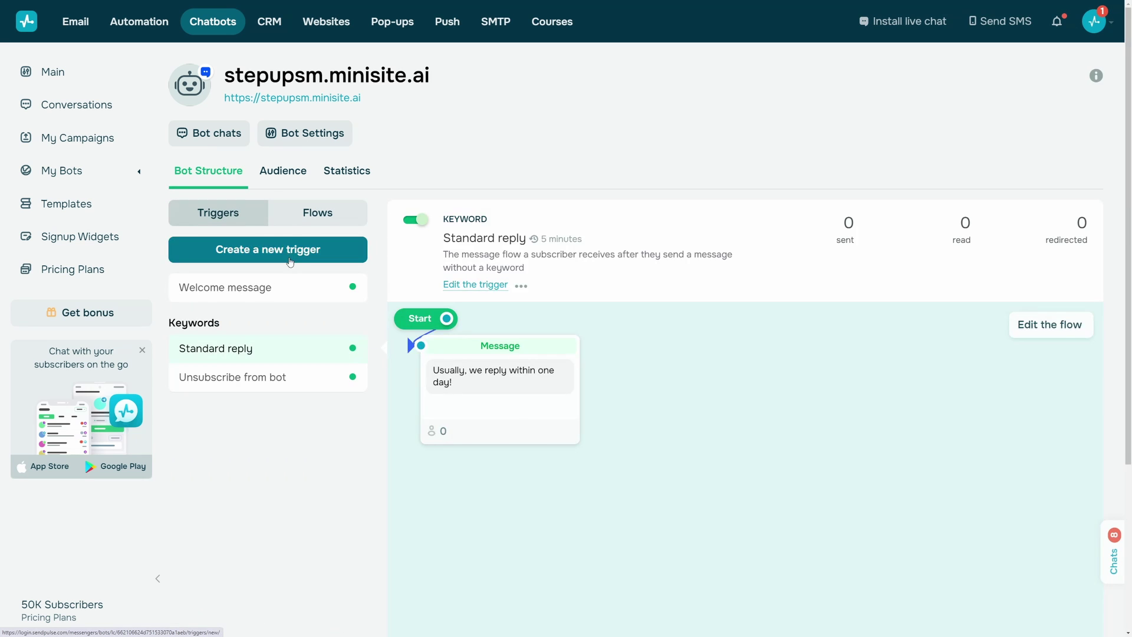
left_click(289, 250)
left_click(670, 361)
type("buy")
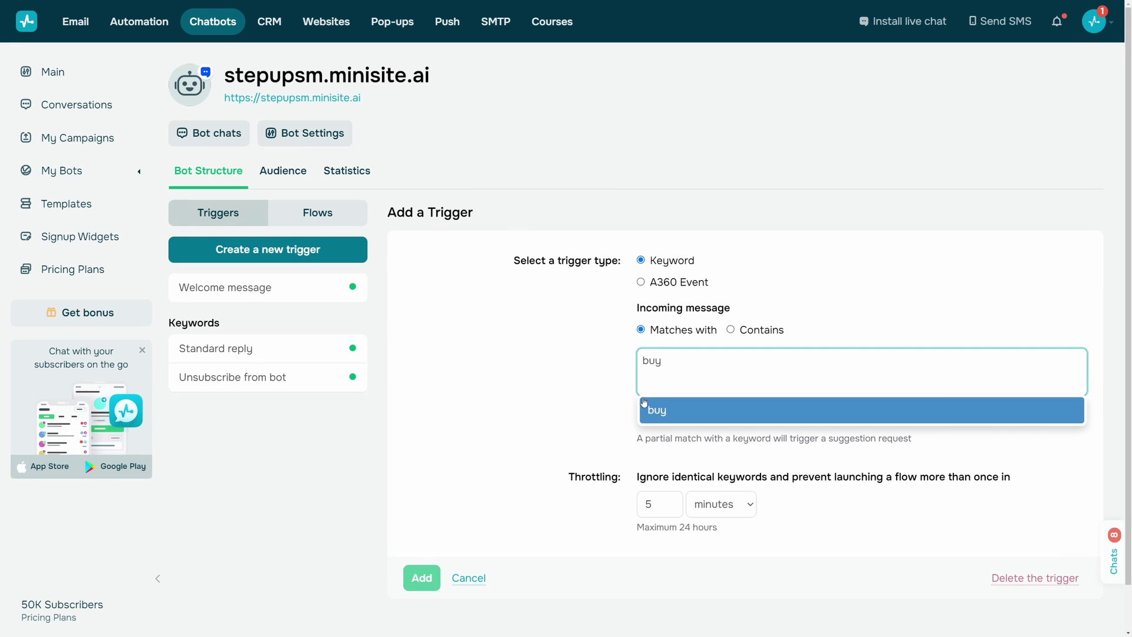
left_click(643, 405)
type("course")
left_click(675, 408)
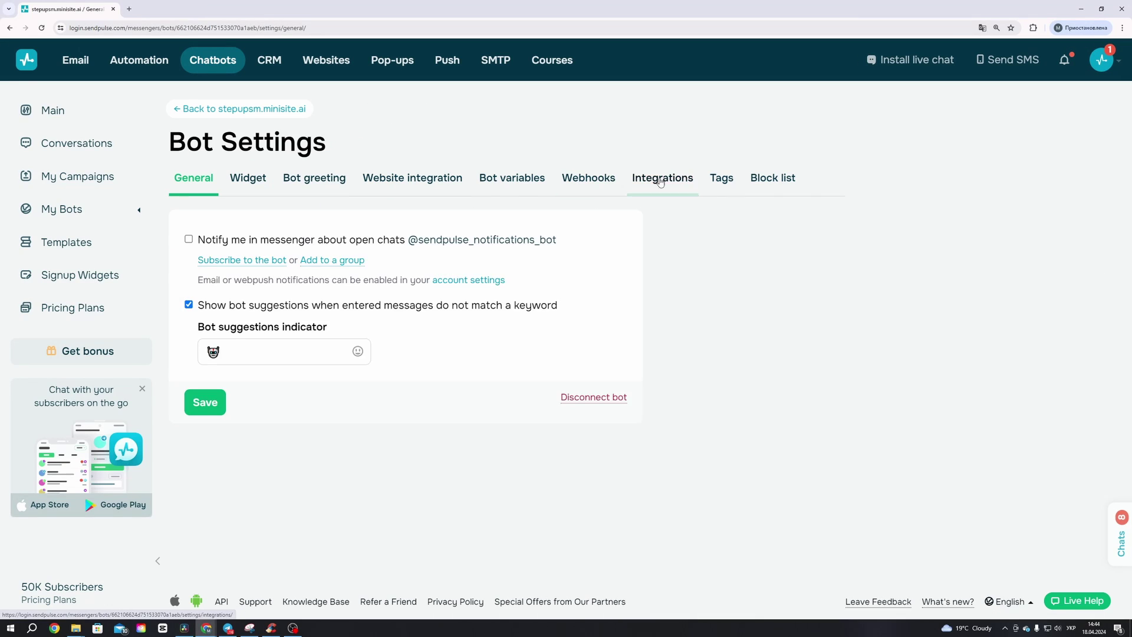
- Save a ChatGPT integration prompt for advising on selling a course, then view team settings
left_click(660, 182)
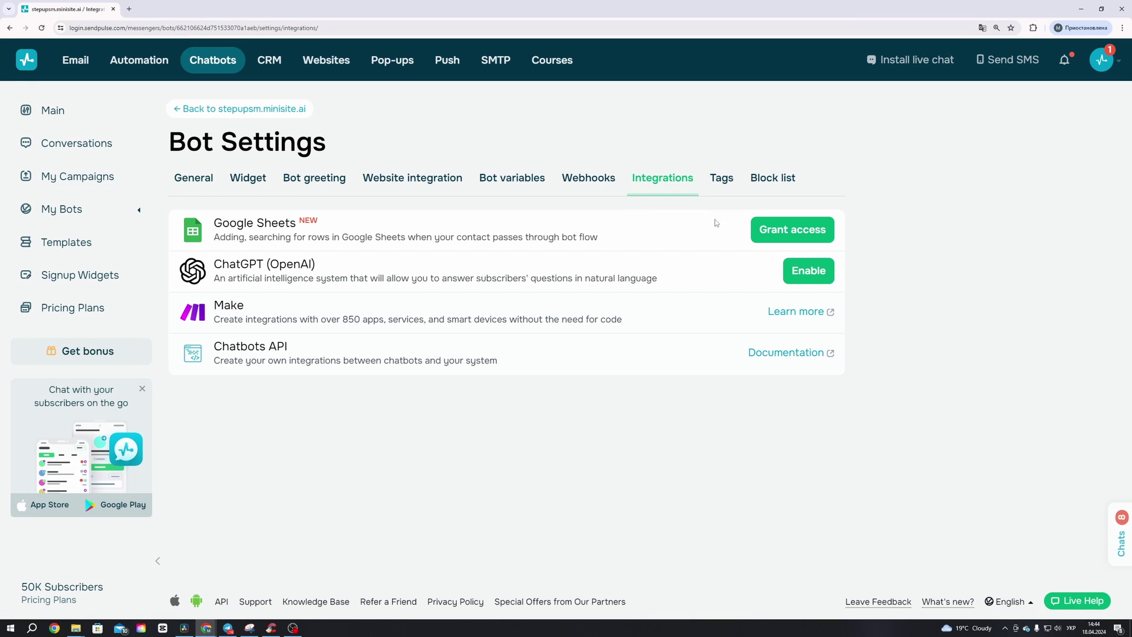
left_click(808, 270)
left_click(590, 202)
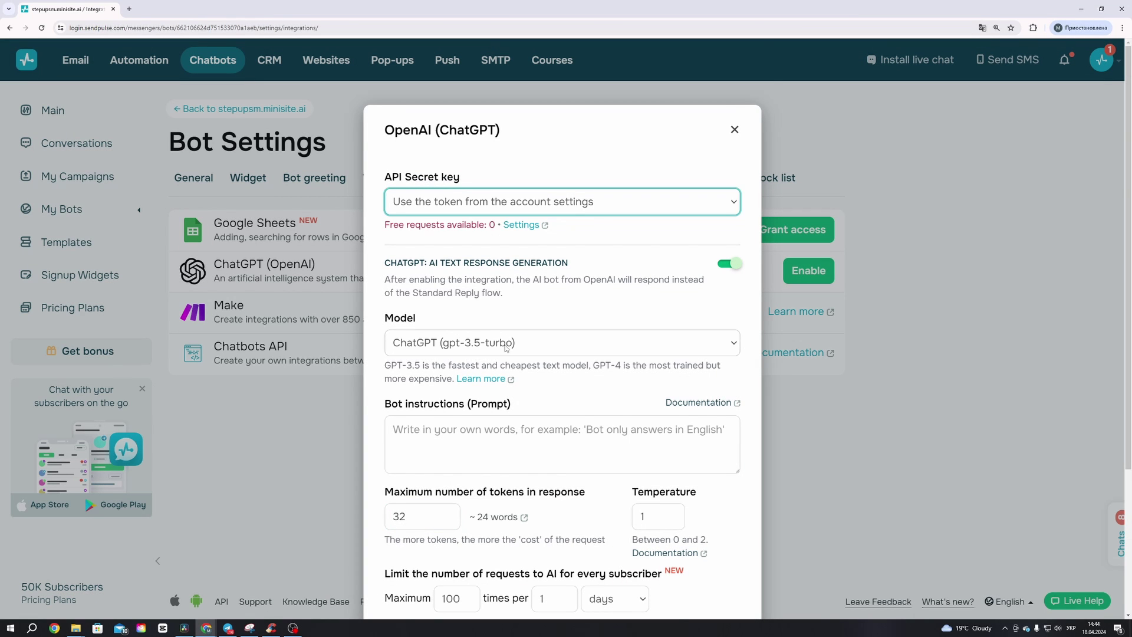
scroll(505, 346, "down", 3)
left_click(502, 246)
type("You should be advising people about selling a course")
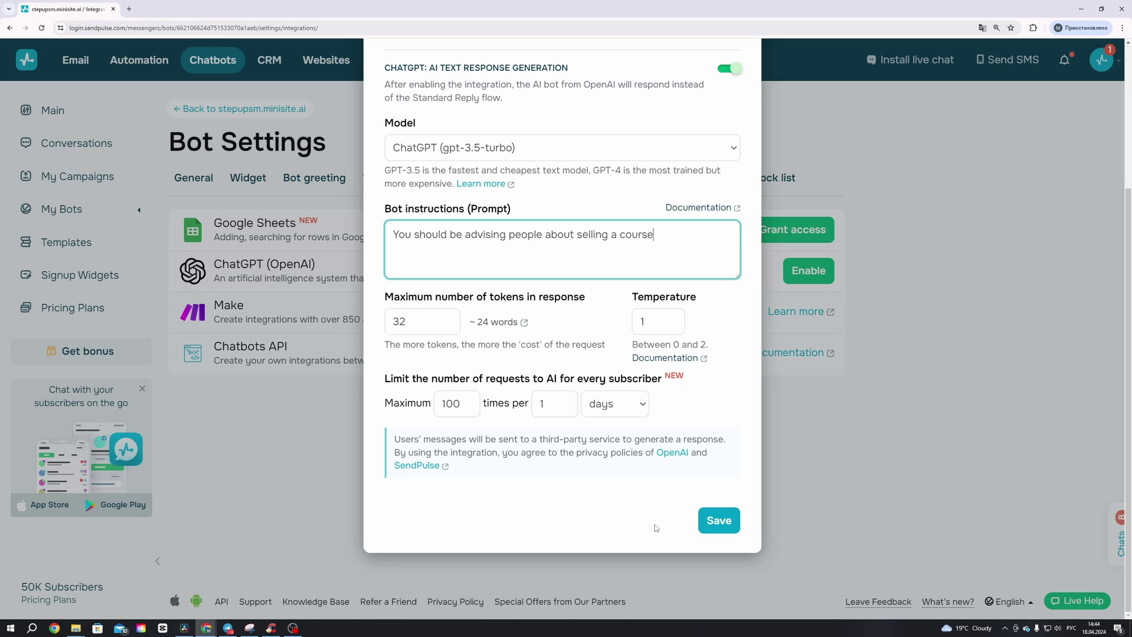
left_click(719, 520)
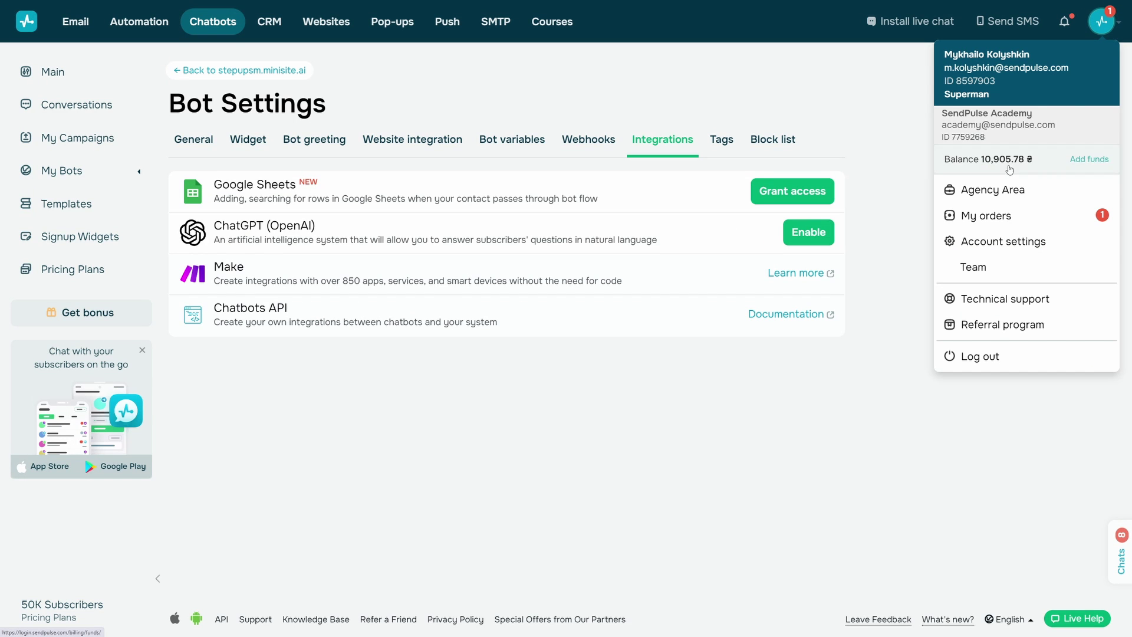
left_click(973, 265)
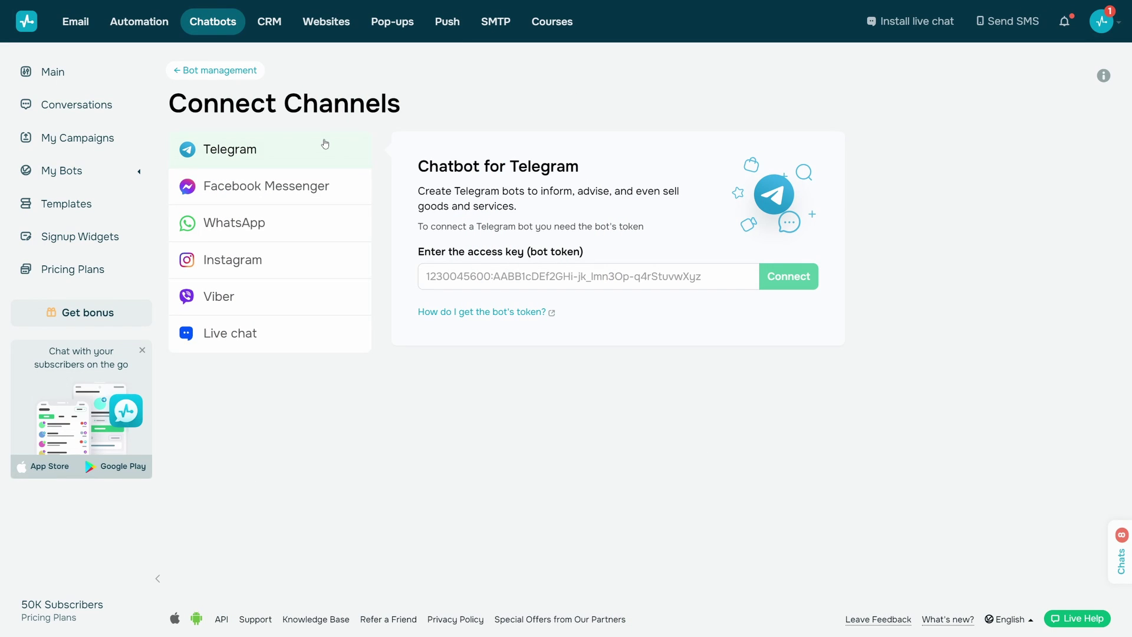
- Review the Facebook Messenger, WhatsApp and Instagram channel connections
left_click(297, 188)
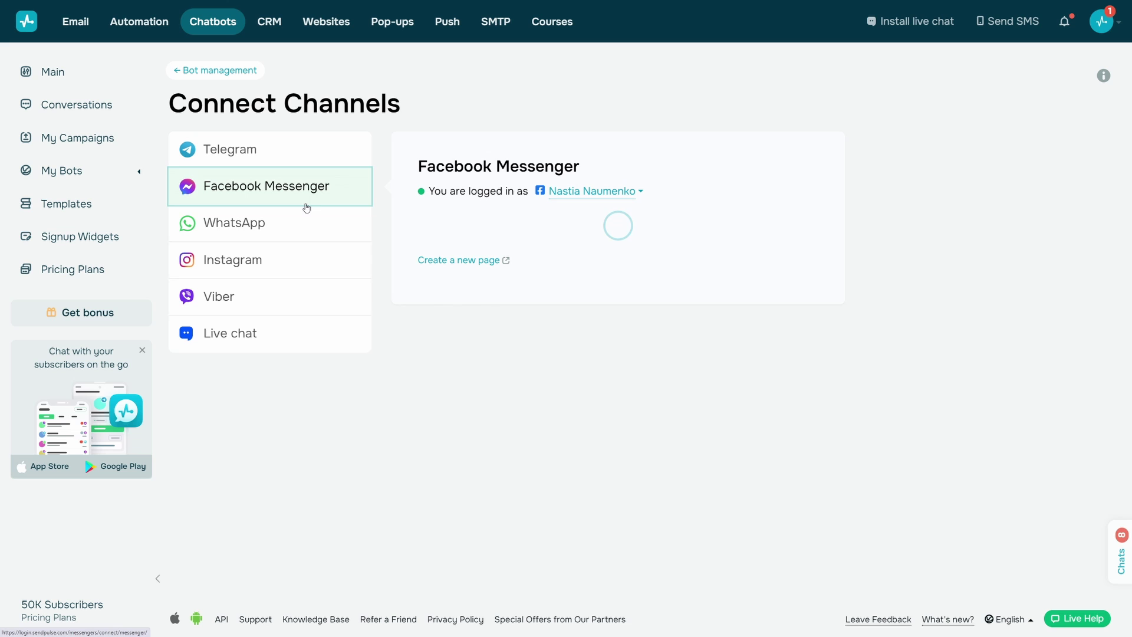
left_click(296, 223)
left_click(303, 268)
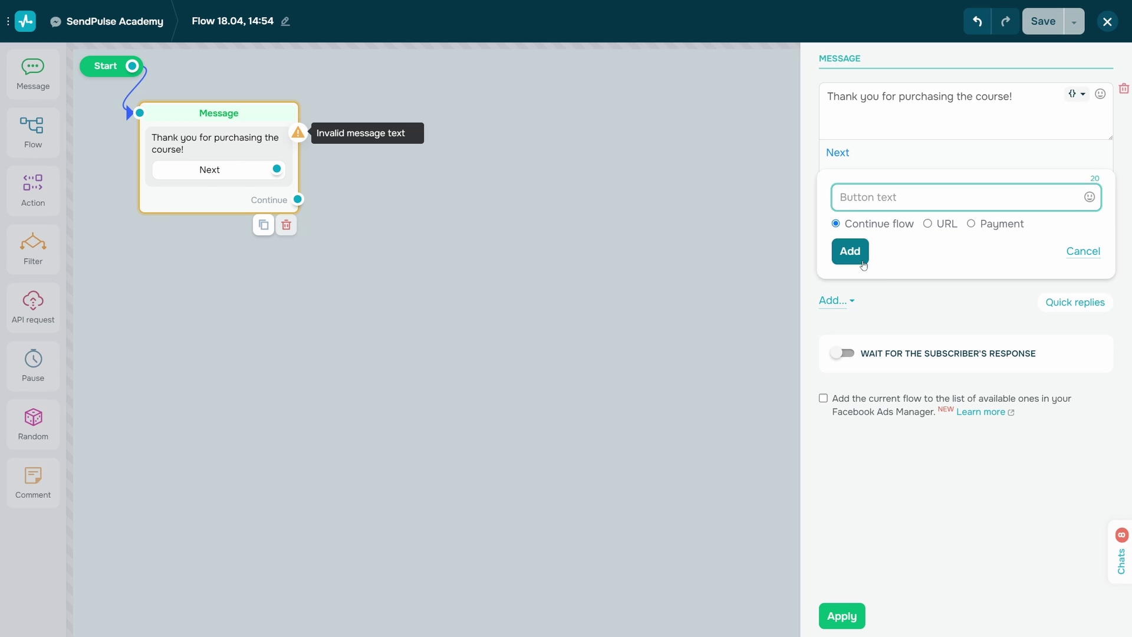
- Add a 4-second delay and an email-request text with a pointing-hand emoji; remove the first Next button
left_click(1077, 258)
left_click(833, 227)
left_click(856, 382)
left_click(833, 331)
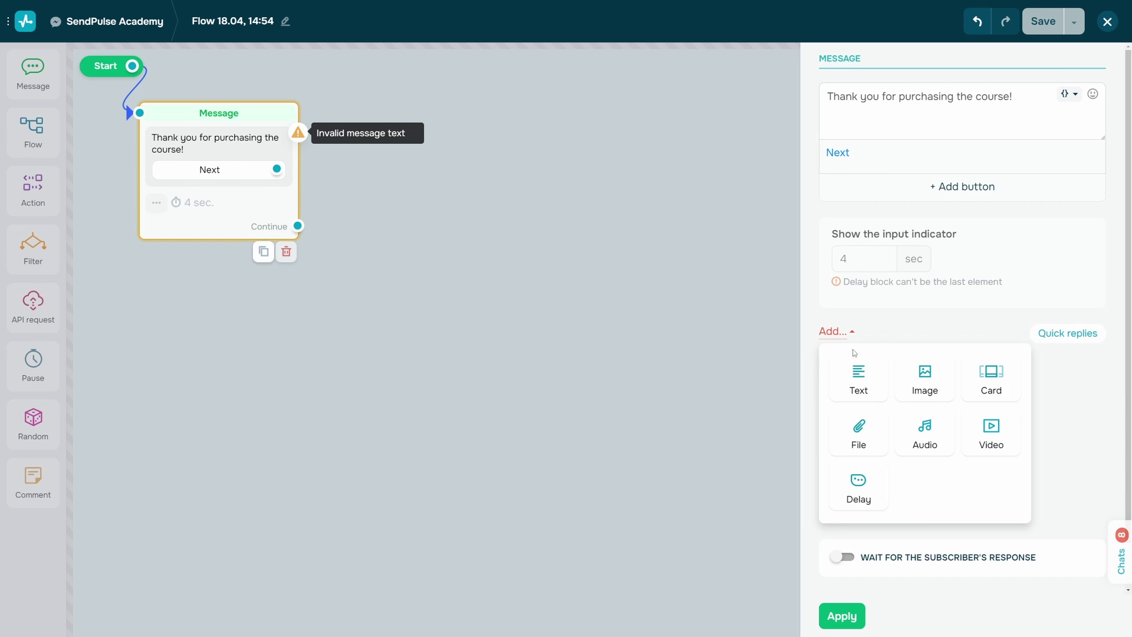
left_click(857, 382)
type("Leave your email address to access the course")
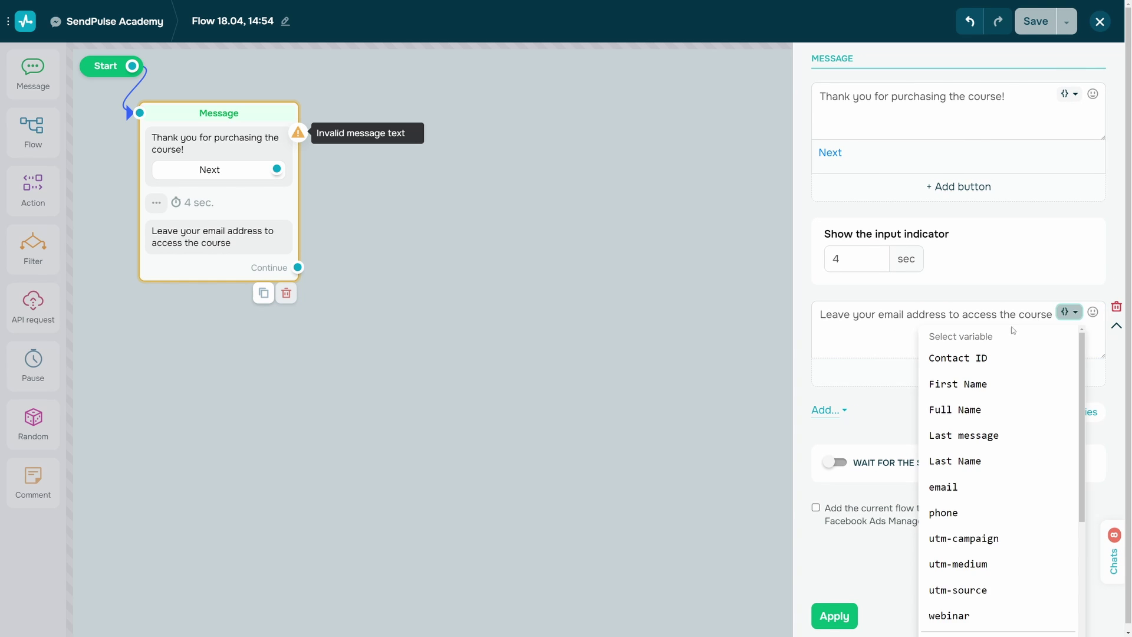
left_click(1099, 311)
left_click(935, 378)
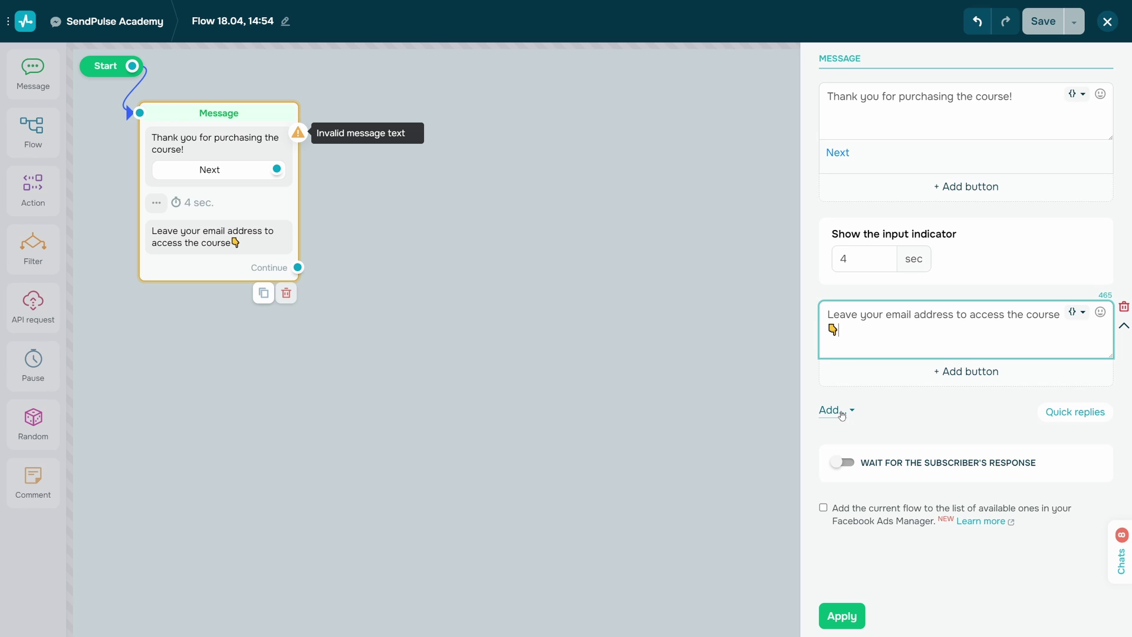
left_click(1091, 157)
left_click(900, 220)
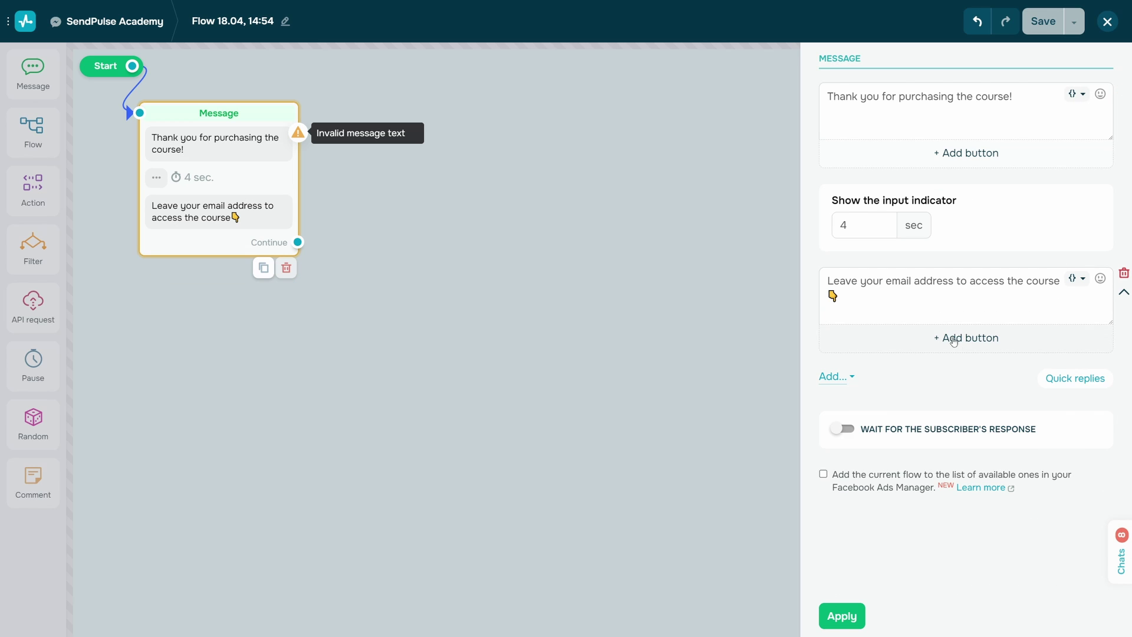
- Give the email request a Next button, wait for the reply, validate as Email, and save it to email
left_click(946, 337)
type("Next")
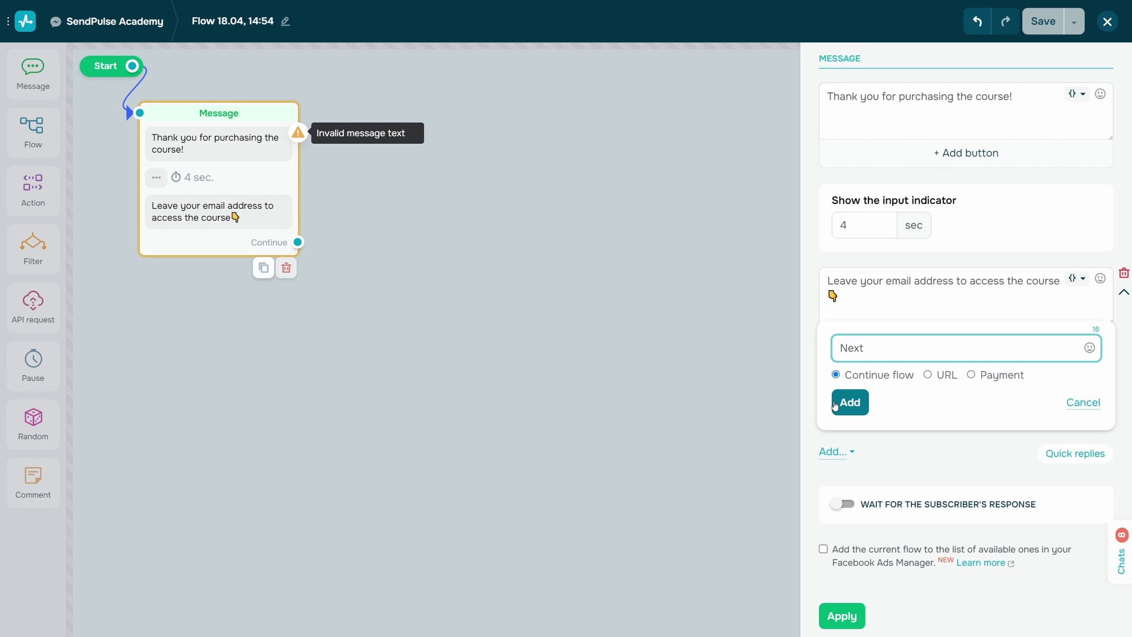
left_click(835, 404)
left_click(841, 460)
scroll(962, 442, "down", 2)
left_click(962, 378)
left_click(866, 473)
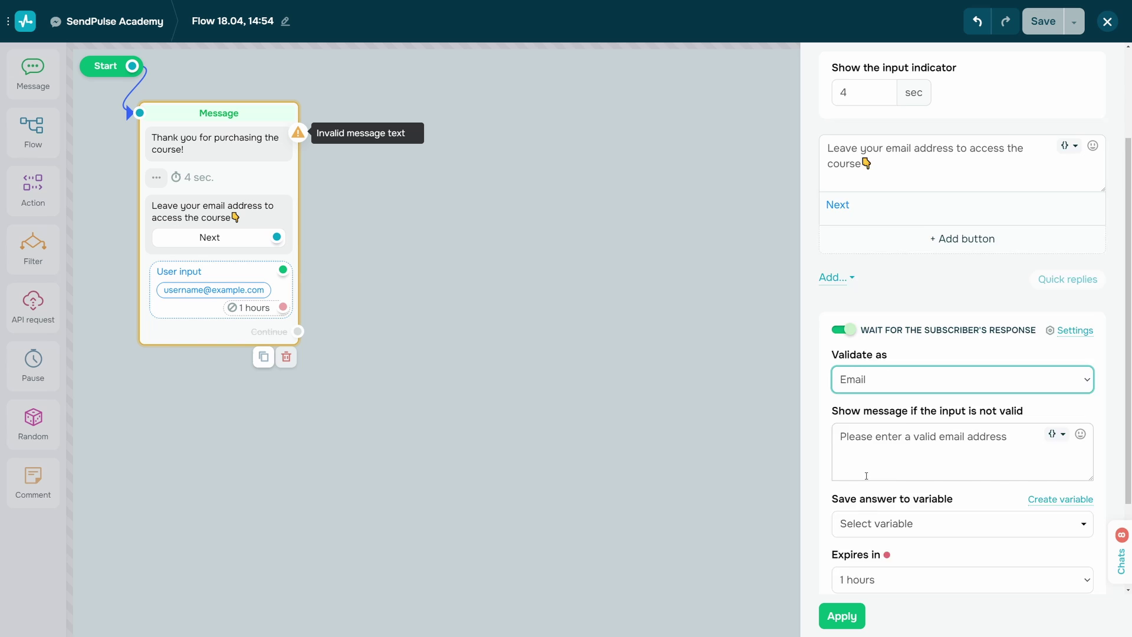
left_click(962, 522)
left_click(855, 462)
left_click(842, 613)
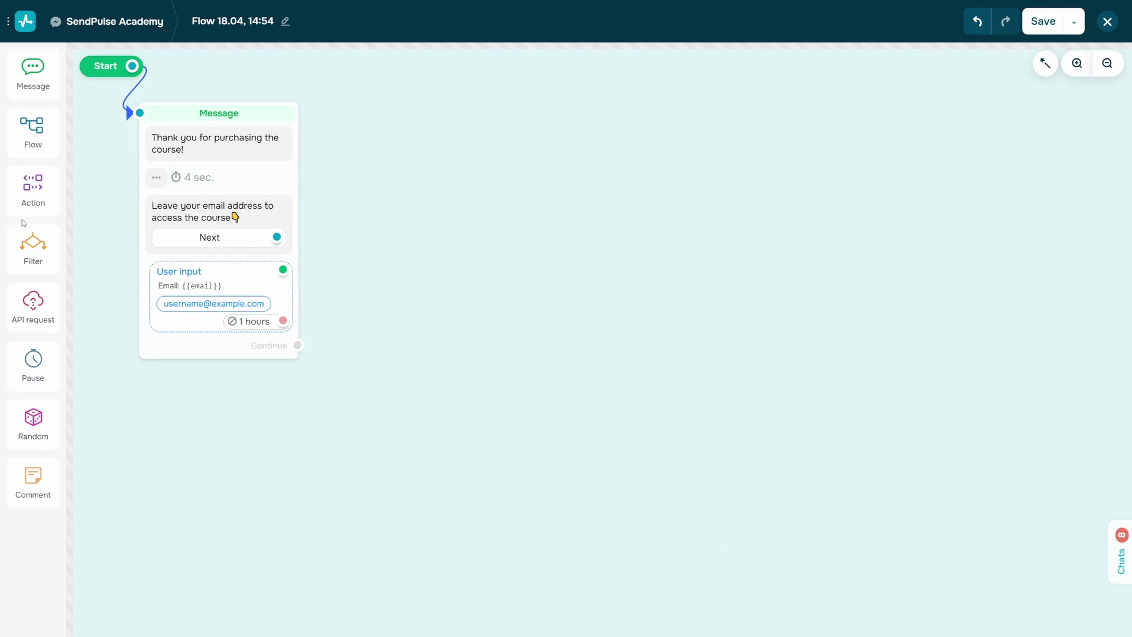
- Add an action block that creates a CRM deal "New student" at stage New, with an assignee
left_click_drag(32, 188, 381, 275)
left_click(398, 292)
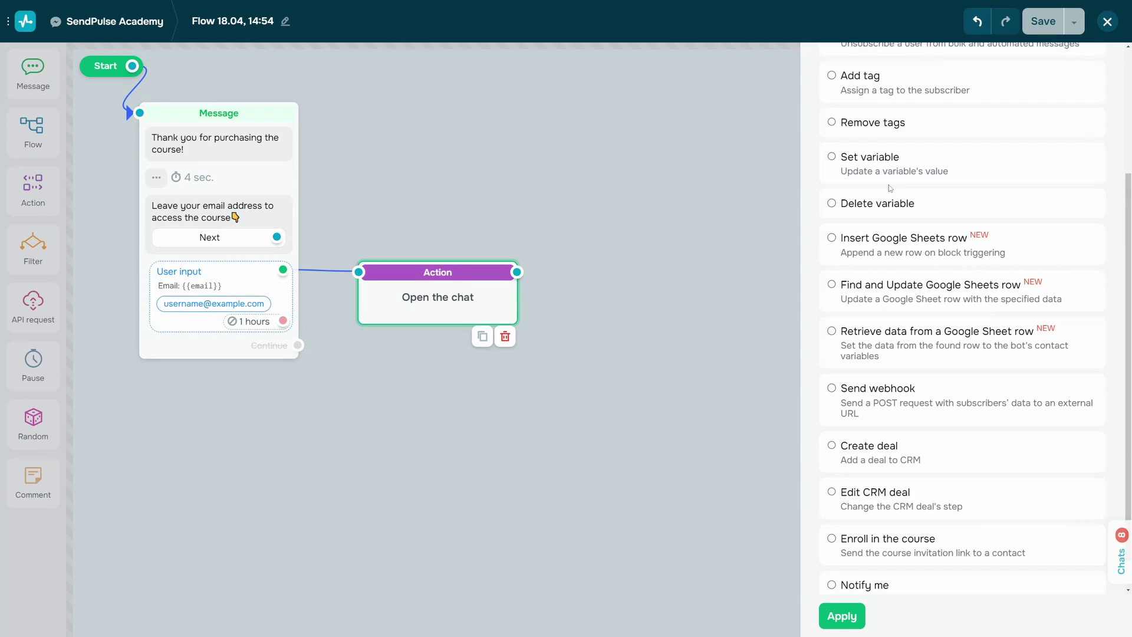
scroll(868, 420, "down", 1)
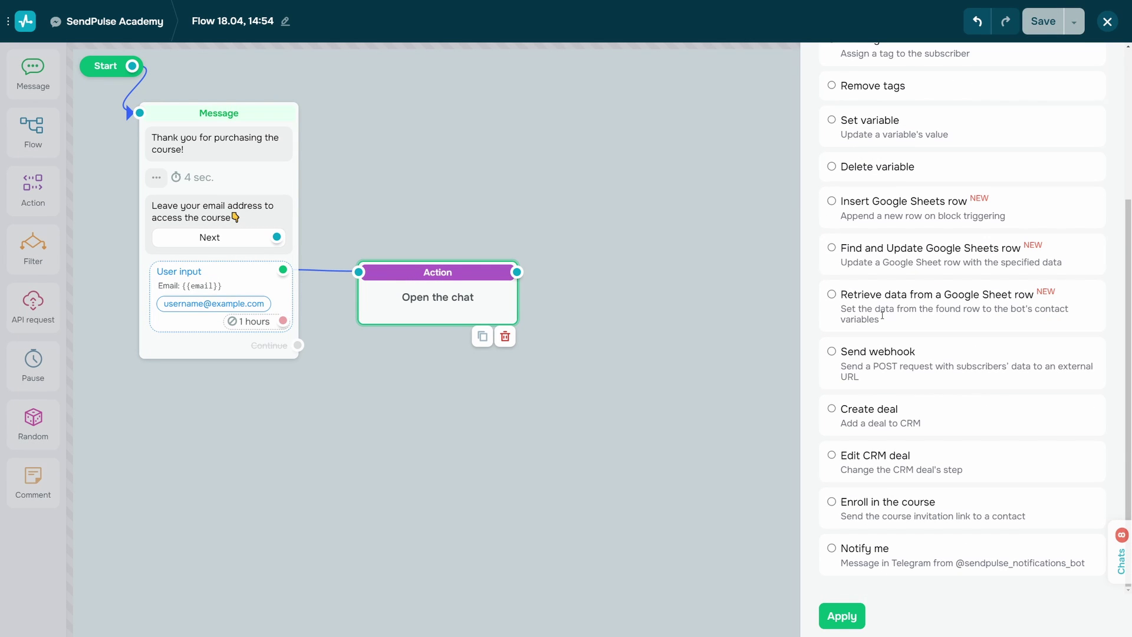
left_click(886, 415)
type("New student")
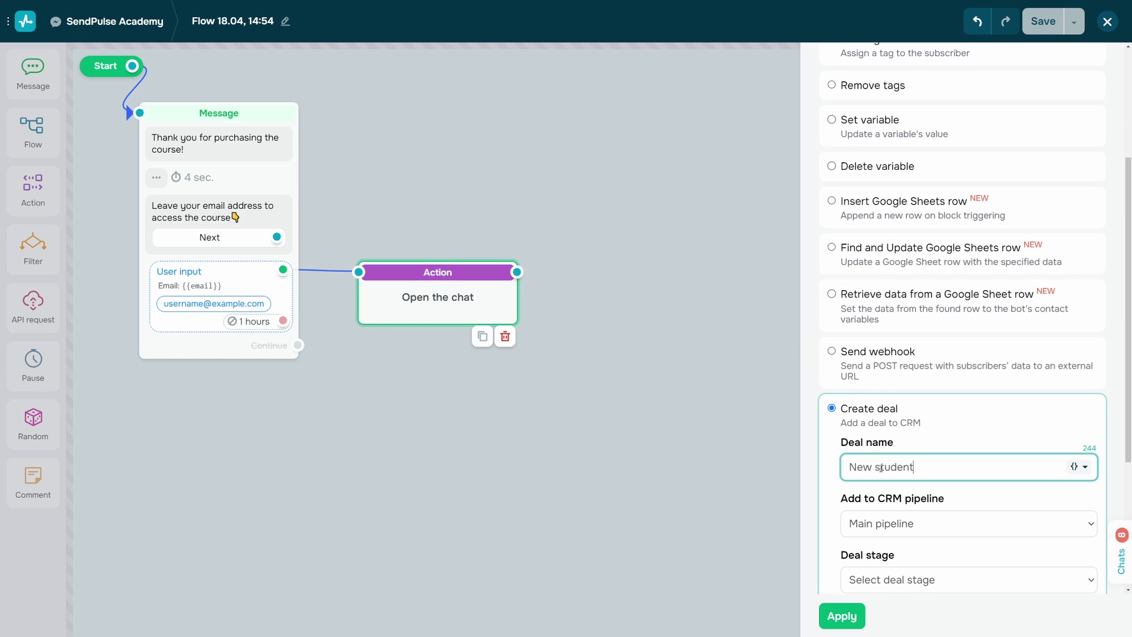
scroll(881, 466, "down", 2)
left_click(885, 491)
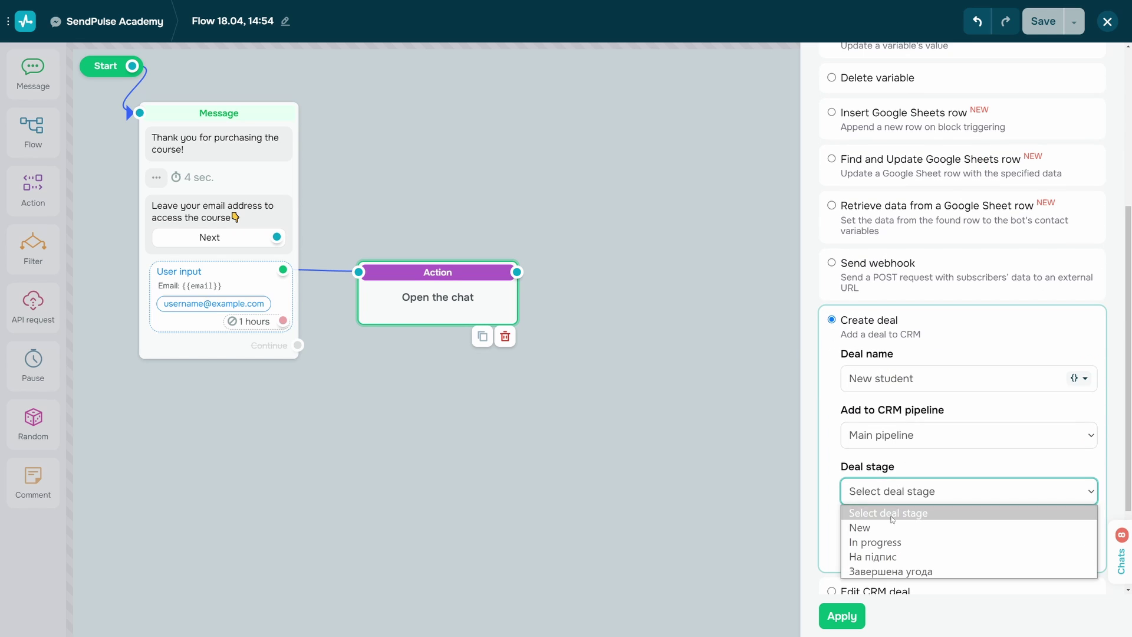
left_click(887, 527)
left_click(884, 547)
scroll(885, 548, "down", 3)
left_click(842, 616)
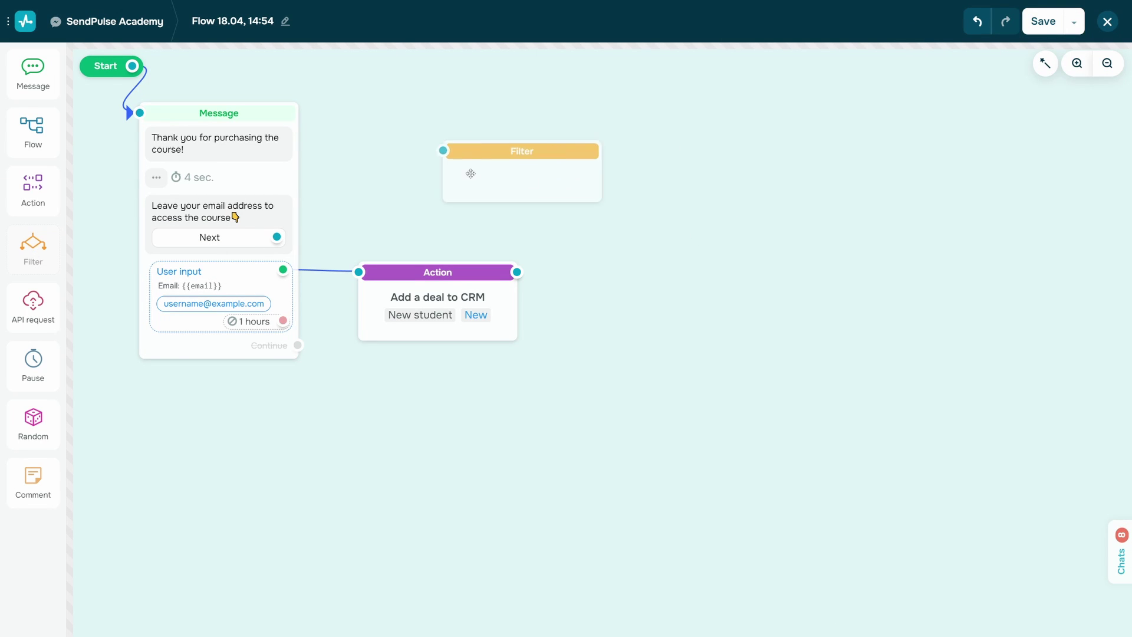
- Add a Filter block that passes only contacts whose email is not empty
mouse_move(33, 258)
left_mouse_down()
mouse_move(432, 215)
mouse_move(601, 167)
left_mouse_up()
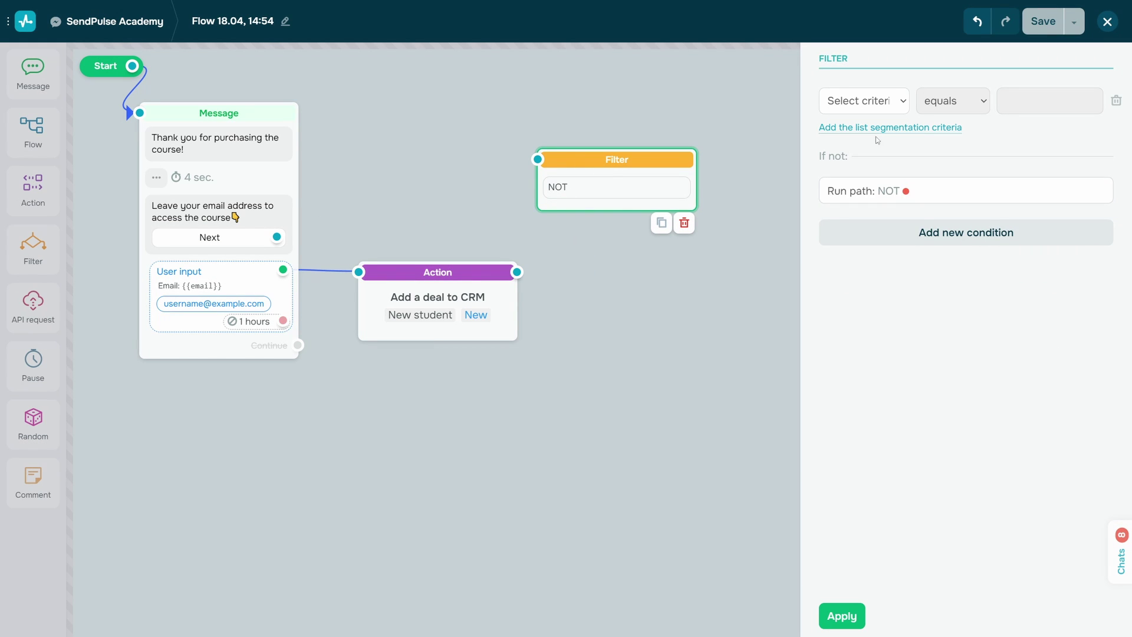
left_click(864, 100)
scroll(870, 265, "down", 2)
left_click(871, 371)
left_click(863, 100)
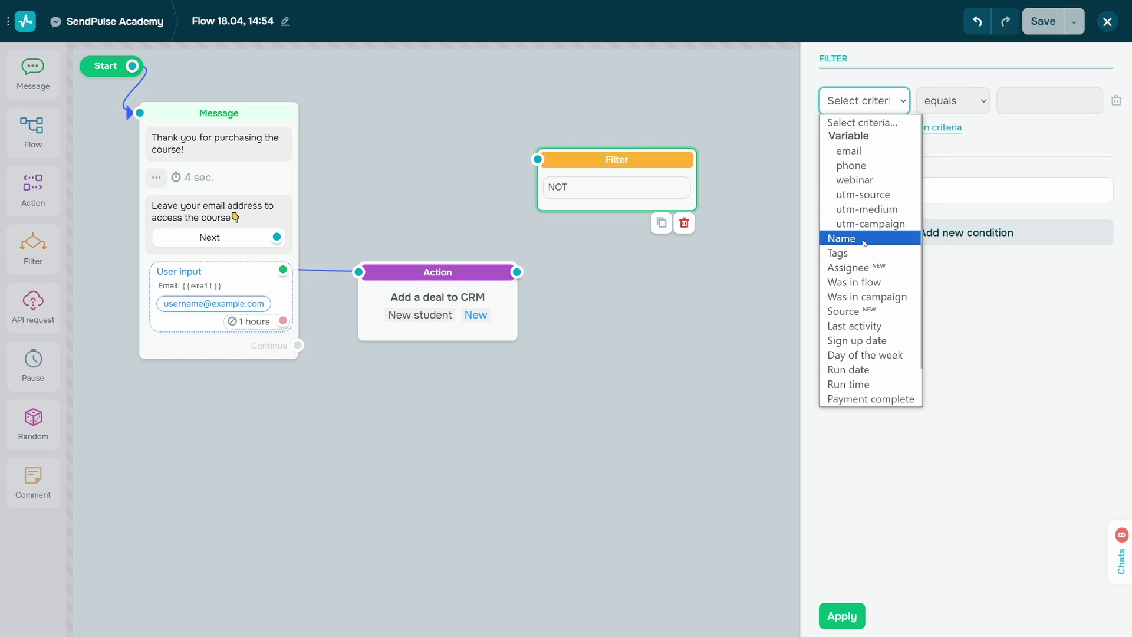
scroll(864, 243, "down", 1)
scroll(864, 212, "up", 1)
left_click(849, 150)
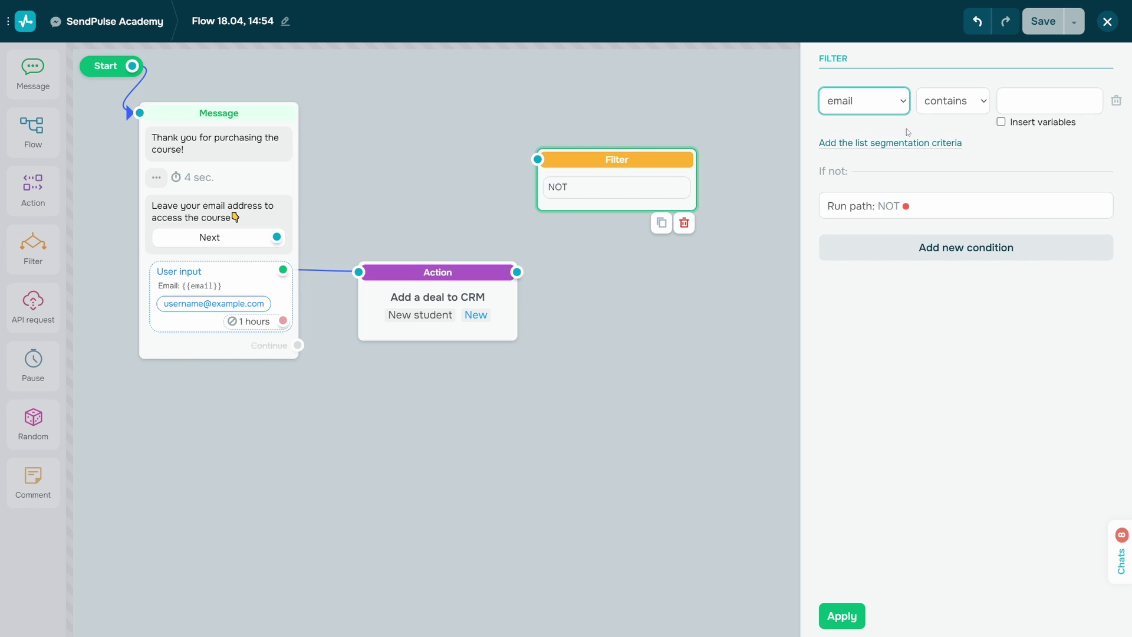
left_click(953, 100)
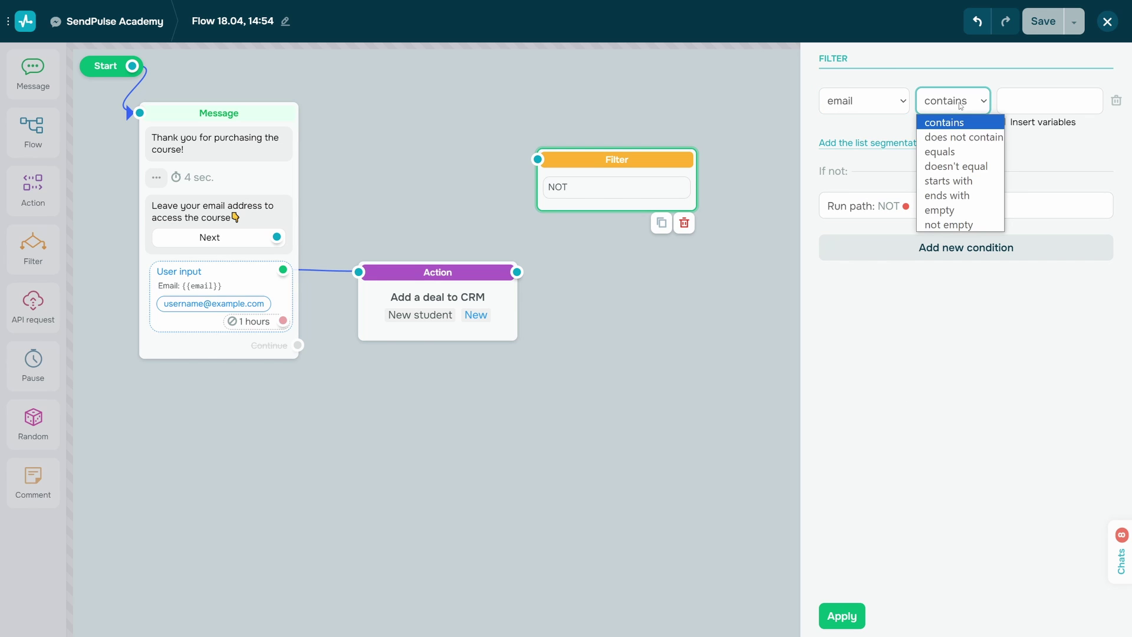
left_click(959, 225)
left_click(841, 615)
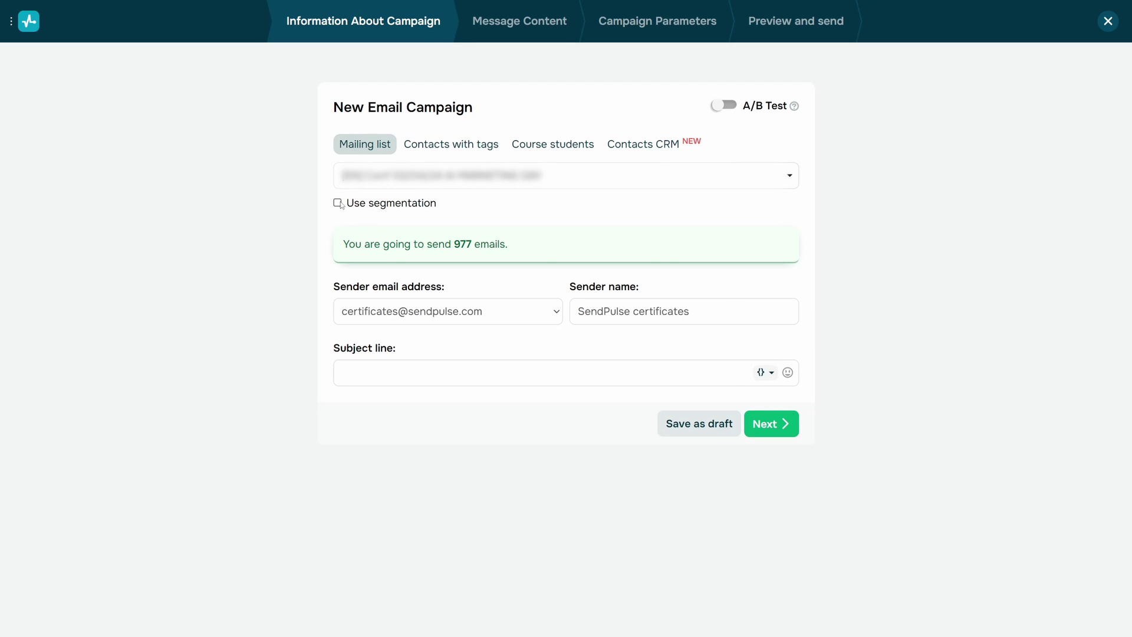
- Enable segmentation with Rating greater than two stars and apply it to recount recipients
left_click(337, 202)
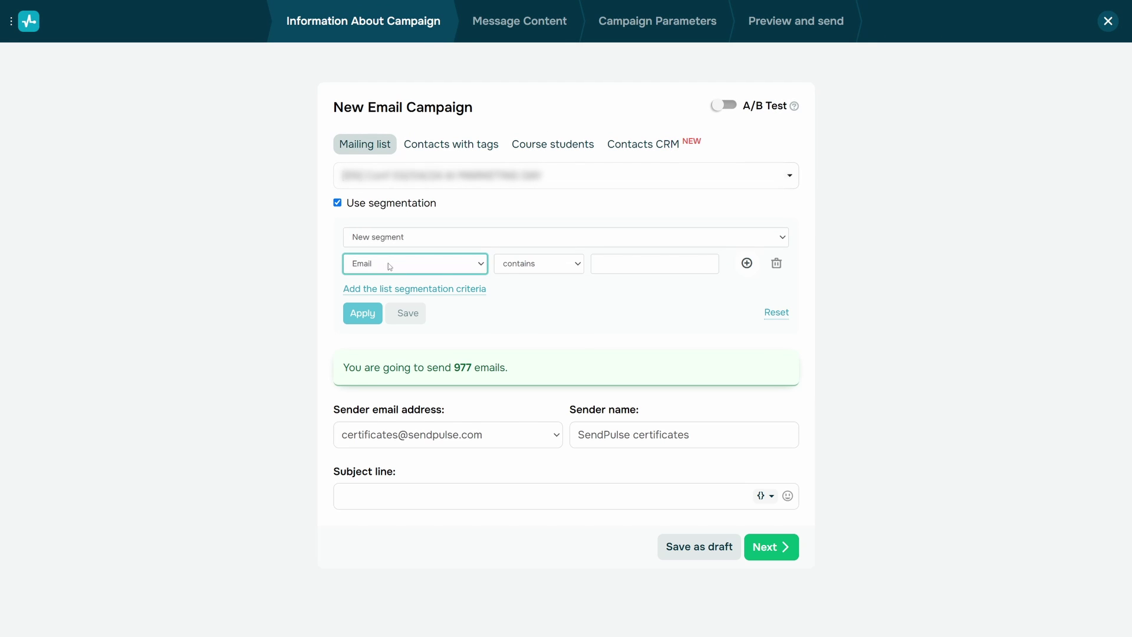
left_click(519, 265)
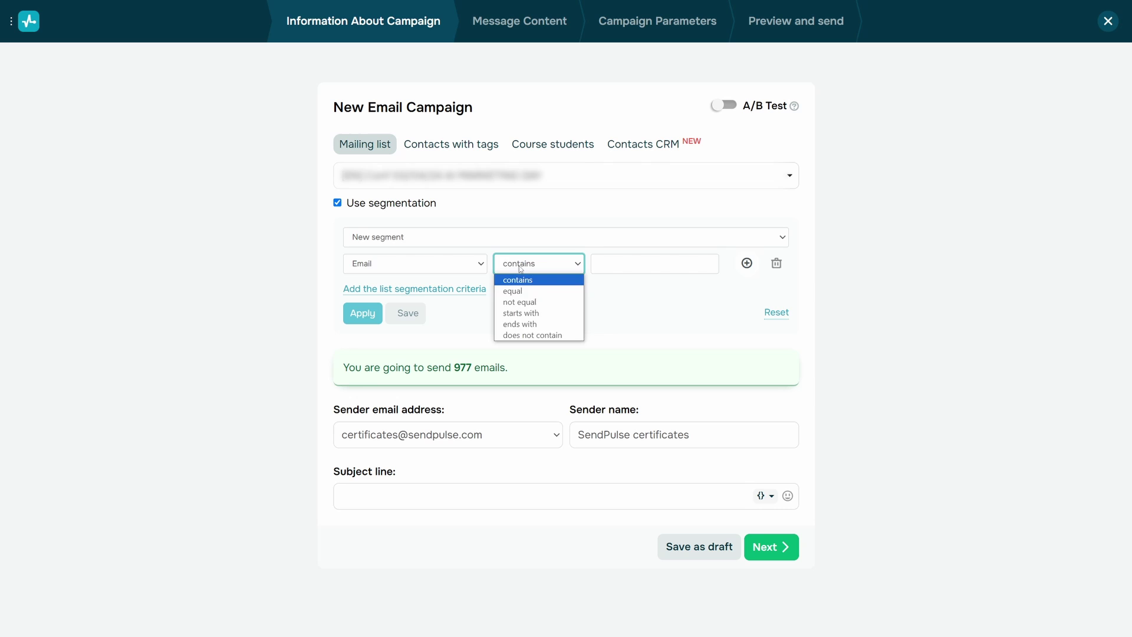
left_click(519, 279)
left_click(421, 235)
left_click(405, 269)
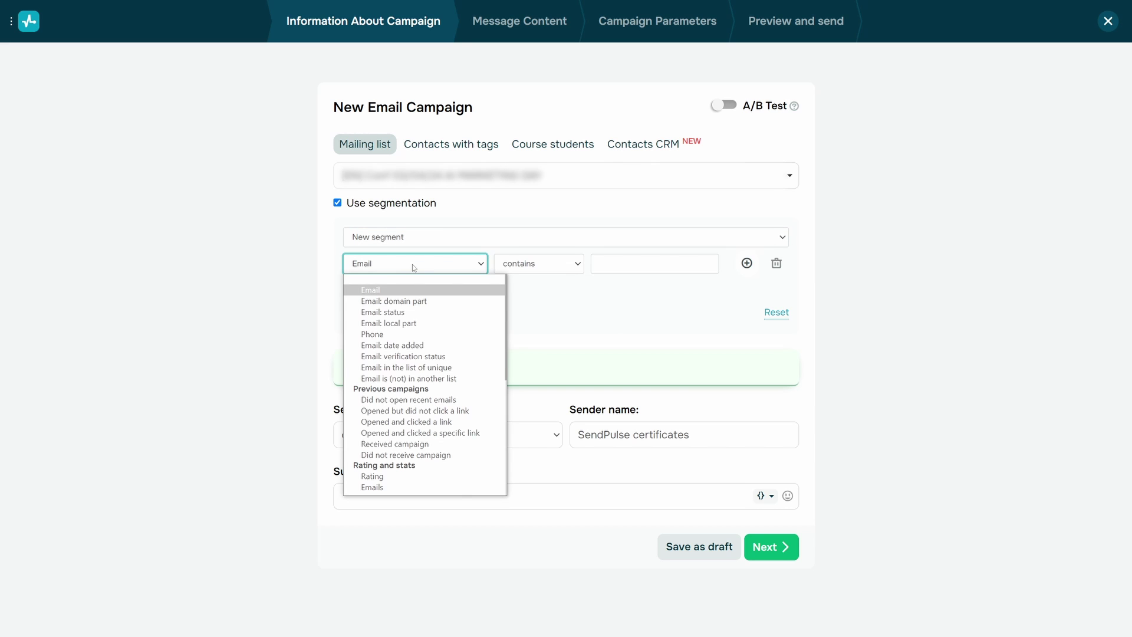
scroll(413, 319, "down", 2)
left_click(372, 390)
left_click(566, 266)
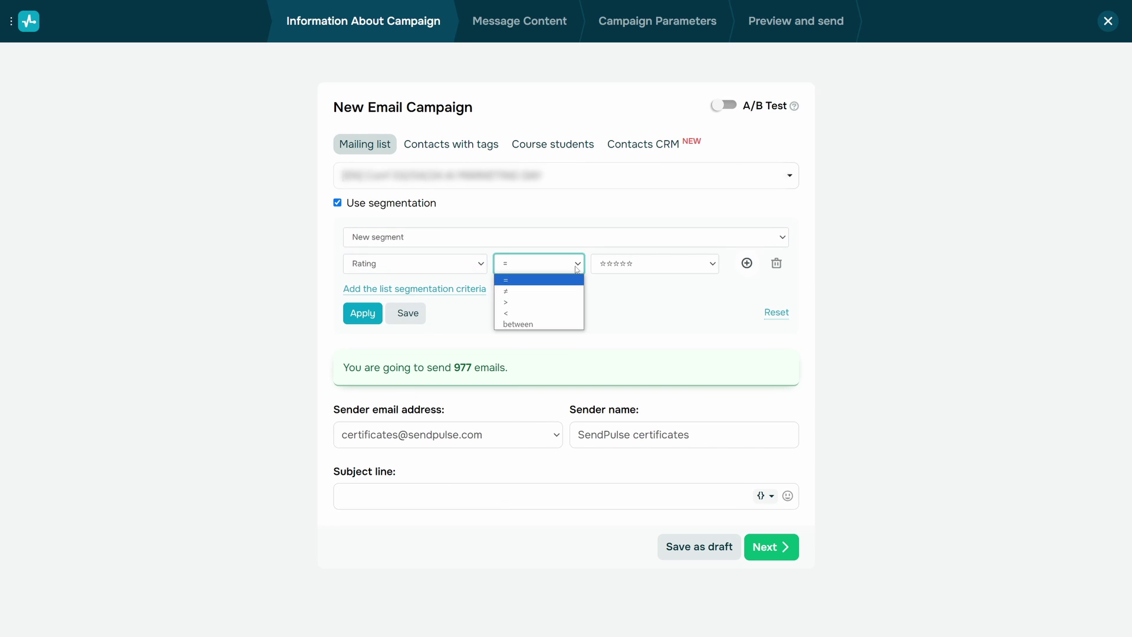
left_click(560, 302)
left_click(654, 264)
left_click(628, 295)
left_click(363, 313)
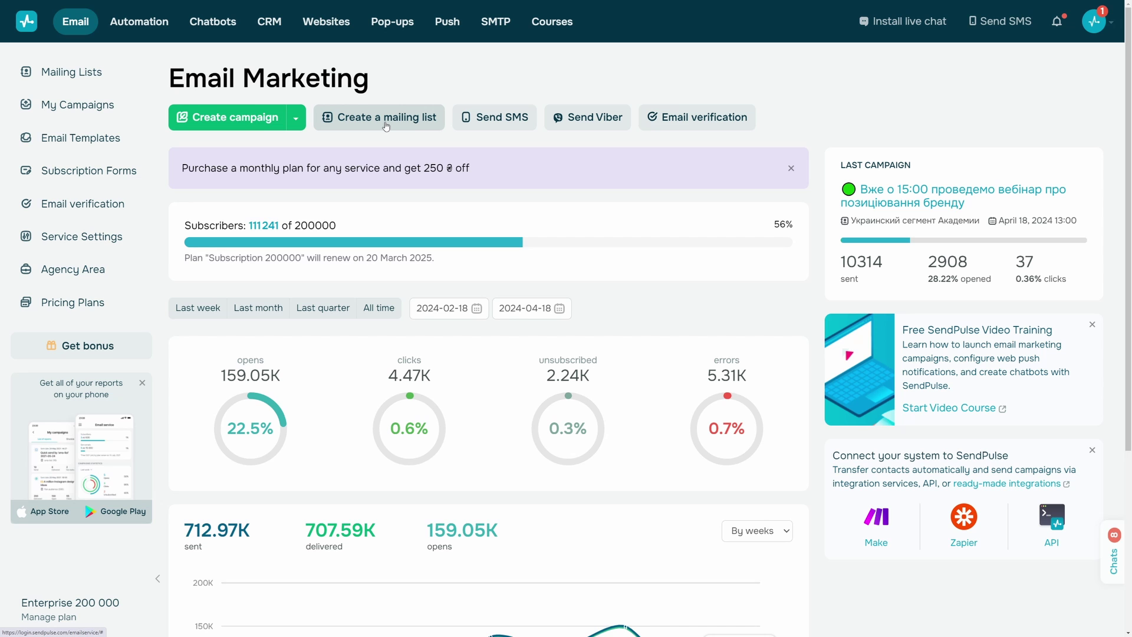
- Create the 'April store customers' mailing list and assign the 'April store customers' import tag
left_click(386, 126)
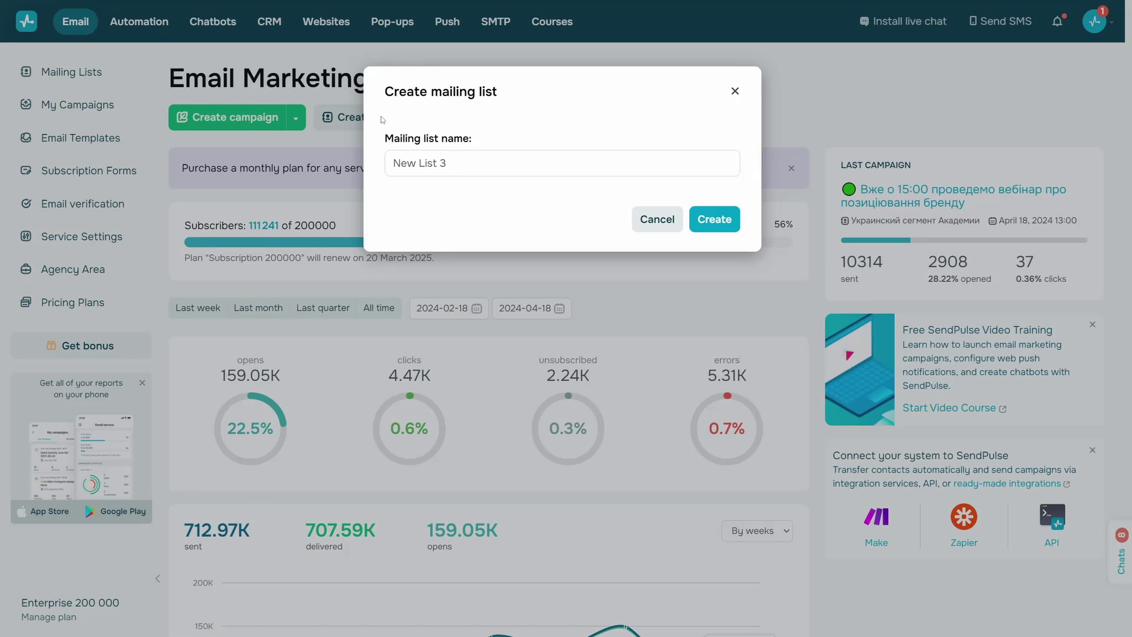
left_click(445, 163)
type("April store customers")
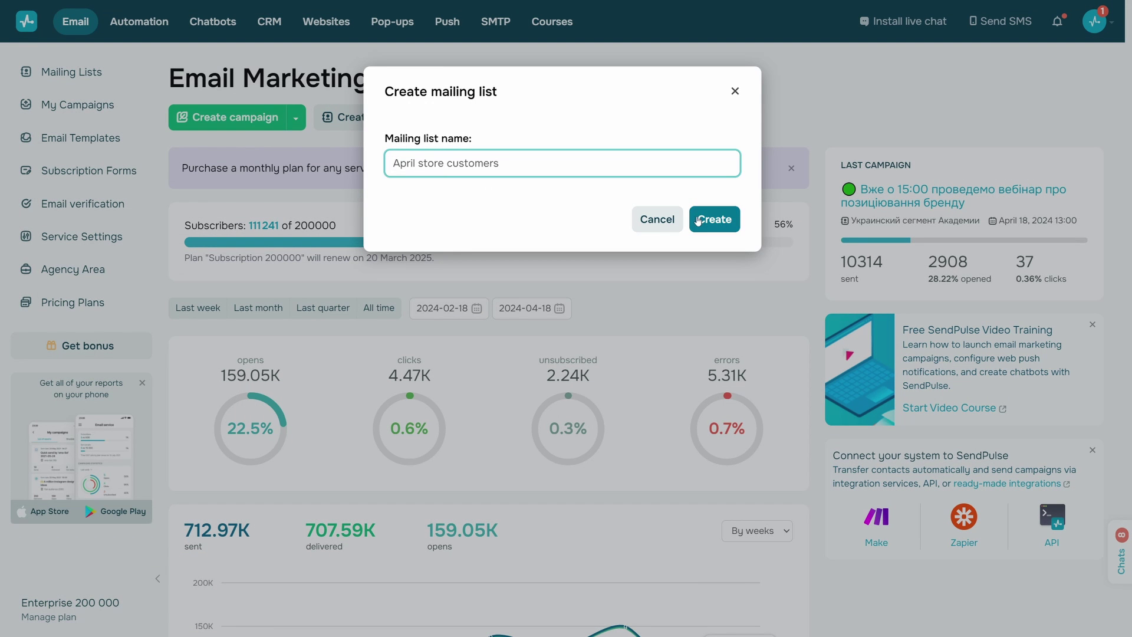
left_click(698, 219)
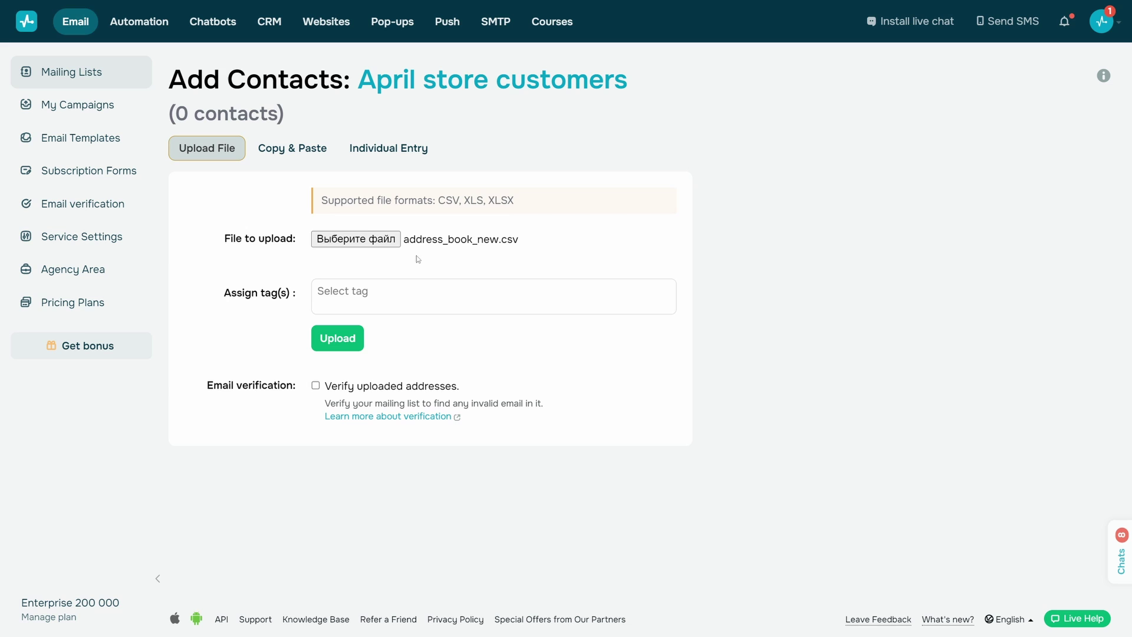
left_click(382, 288)
type("April store customers")
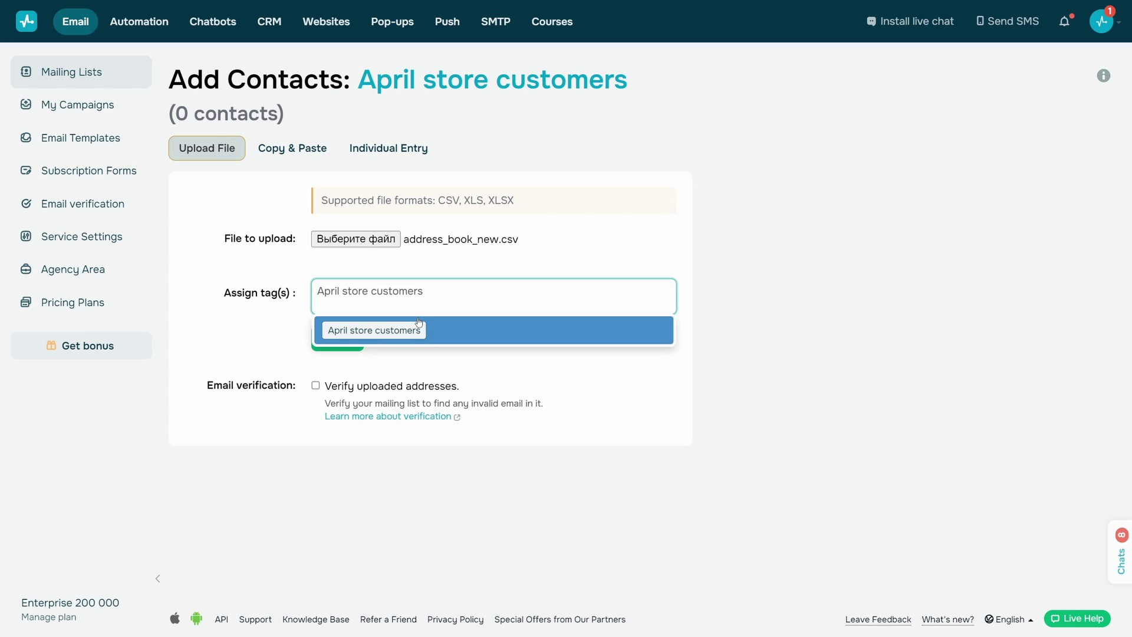
left_click(416, 335)
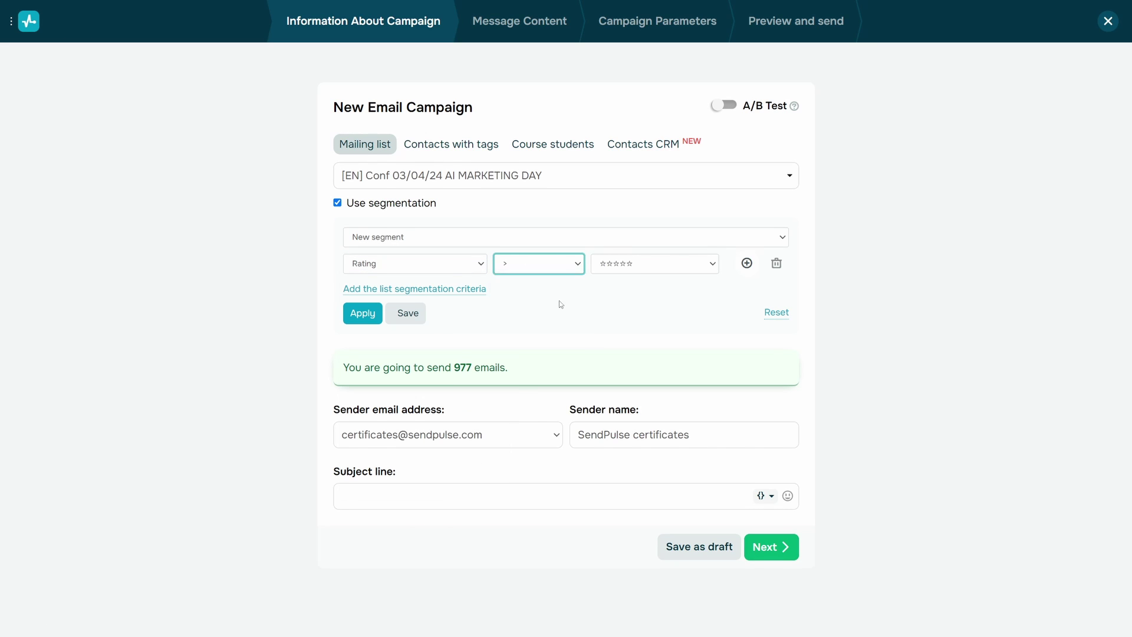
- Add {{Name}} to the subject line, choose 'Send on' with a date, and open CRM
left_click(400, 497)
type("{{Name}},")
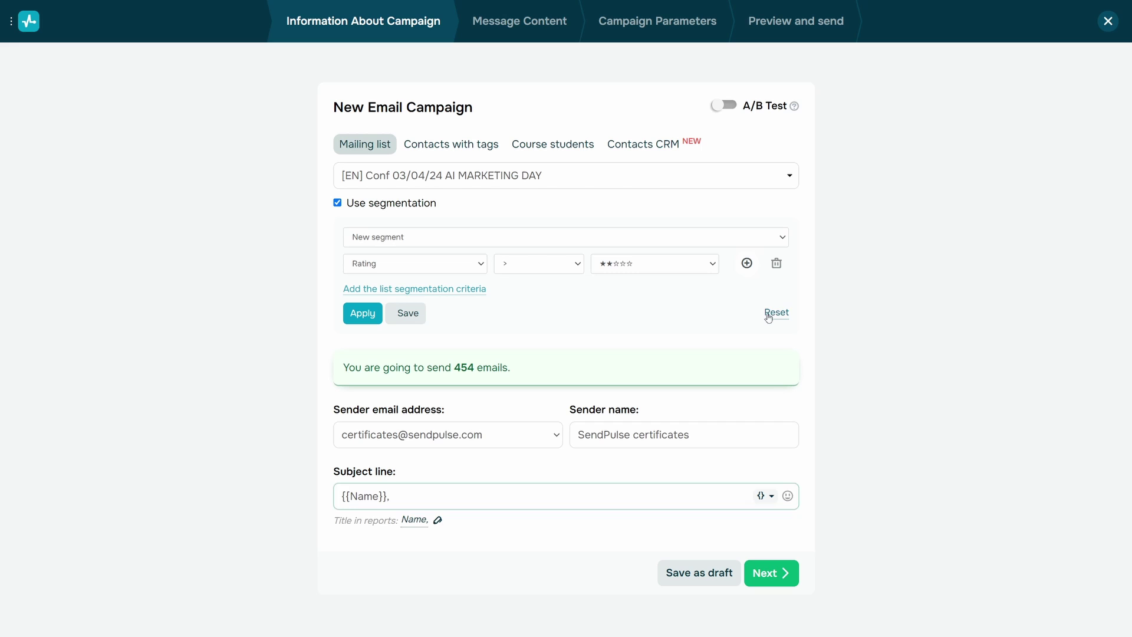
type(" We invite you to the webinar \"Personal Brand\"")
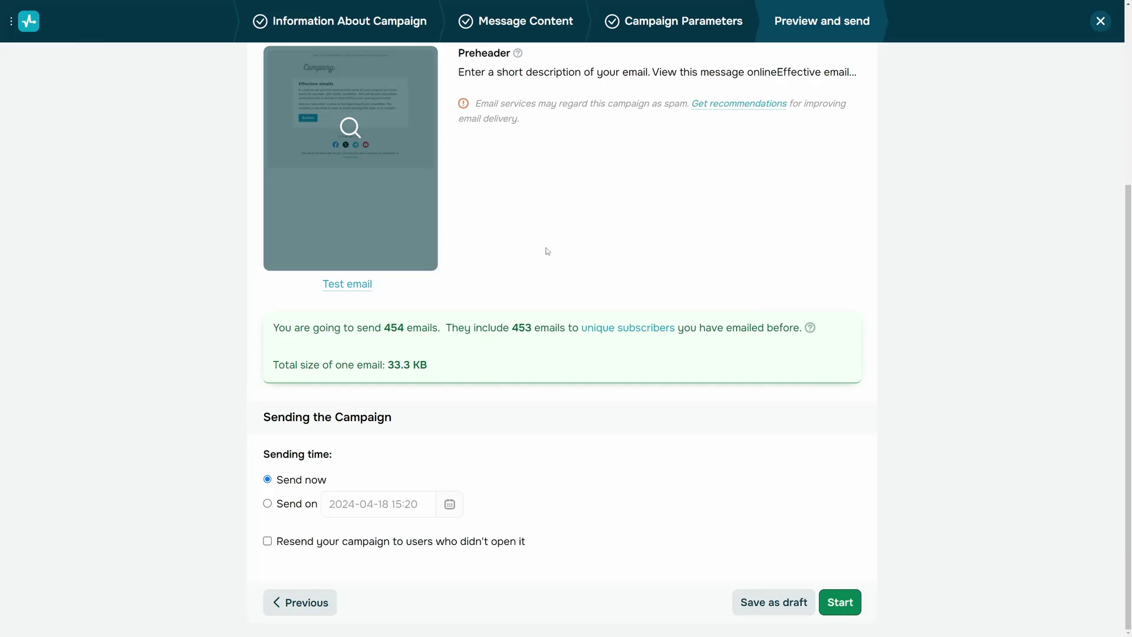
left_click(303, 507)
left_click(449, 504)
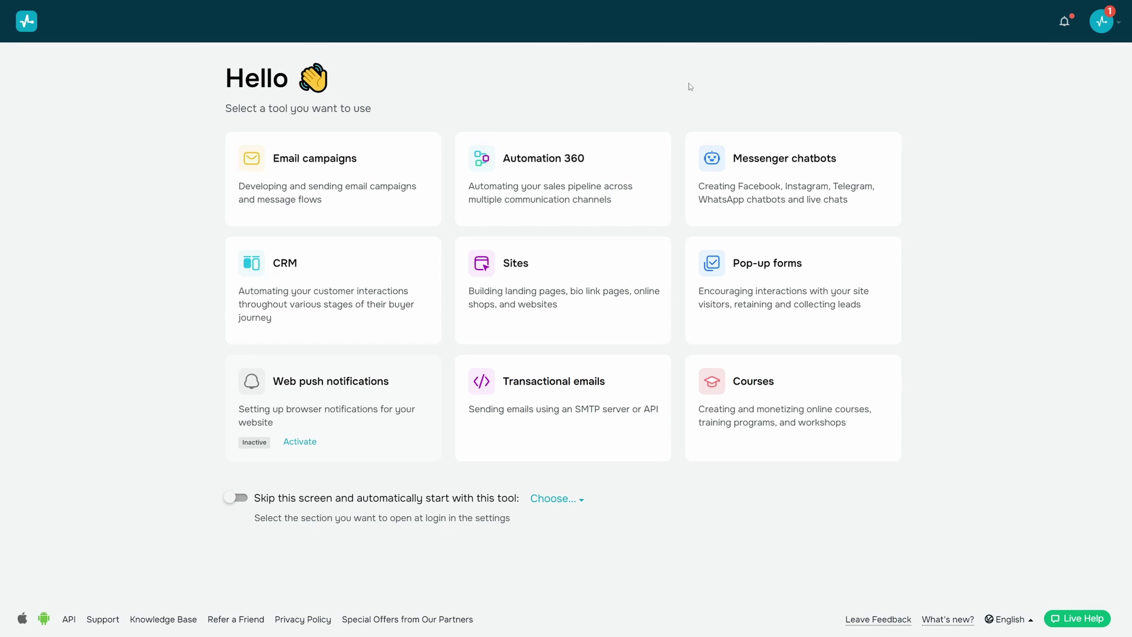
left_click(358, 265)
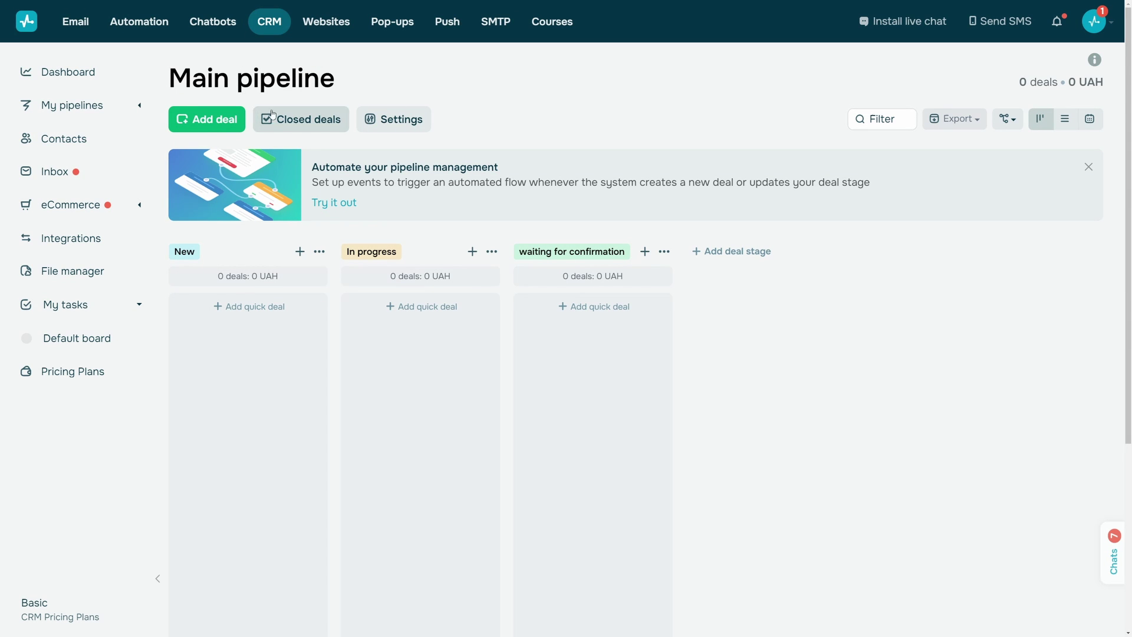
- Expand Integration use efficiency on the CRM dashboard and drag deal #1 toward waiting for confirmation
left_click(207, 120)
left_click(116, 74)
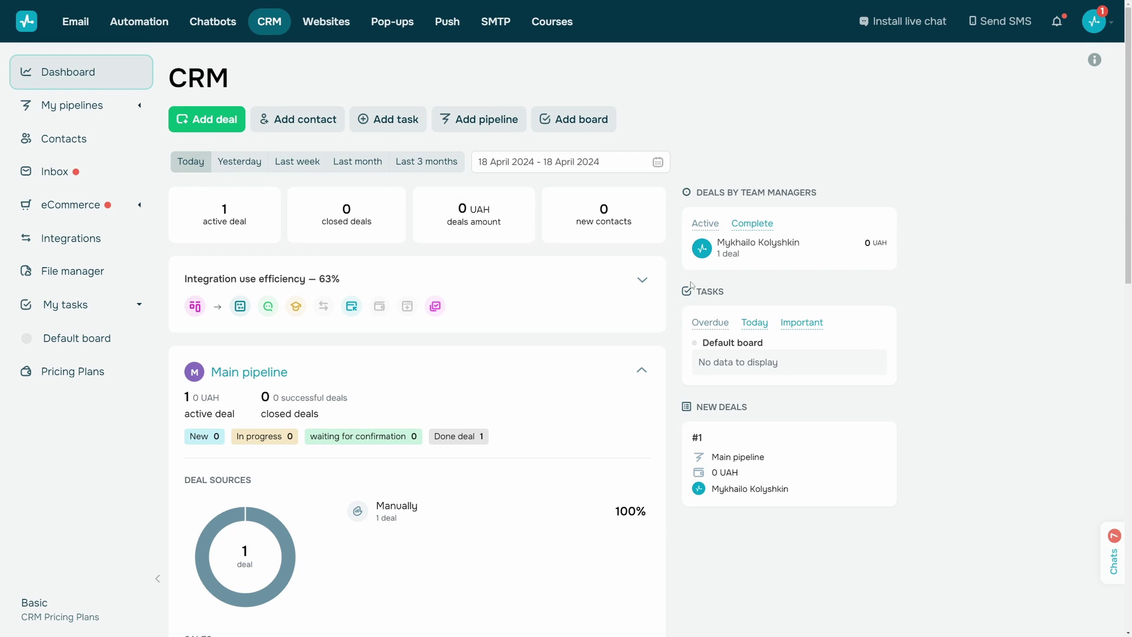
left_click(640, 280)
scroll(525, 280, "down", 3)
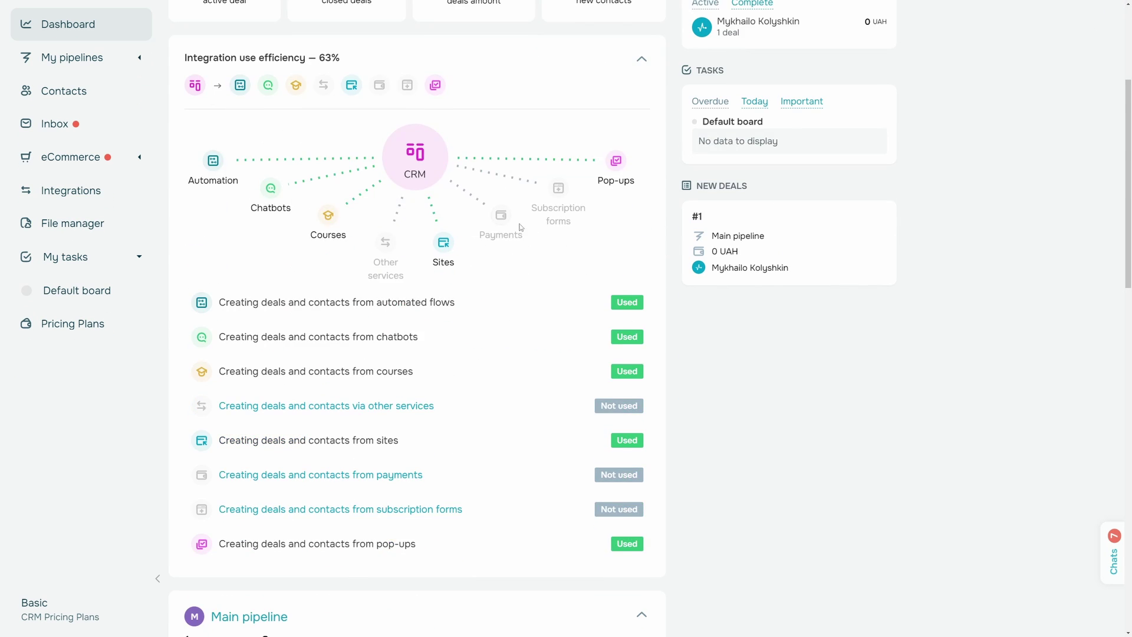
scroll(520, 227, "down", 3)
scroll(518, 228, "down", 2)
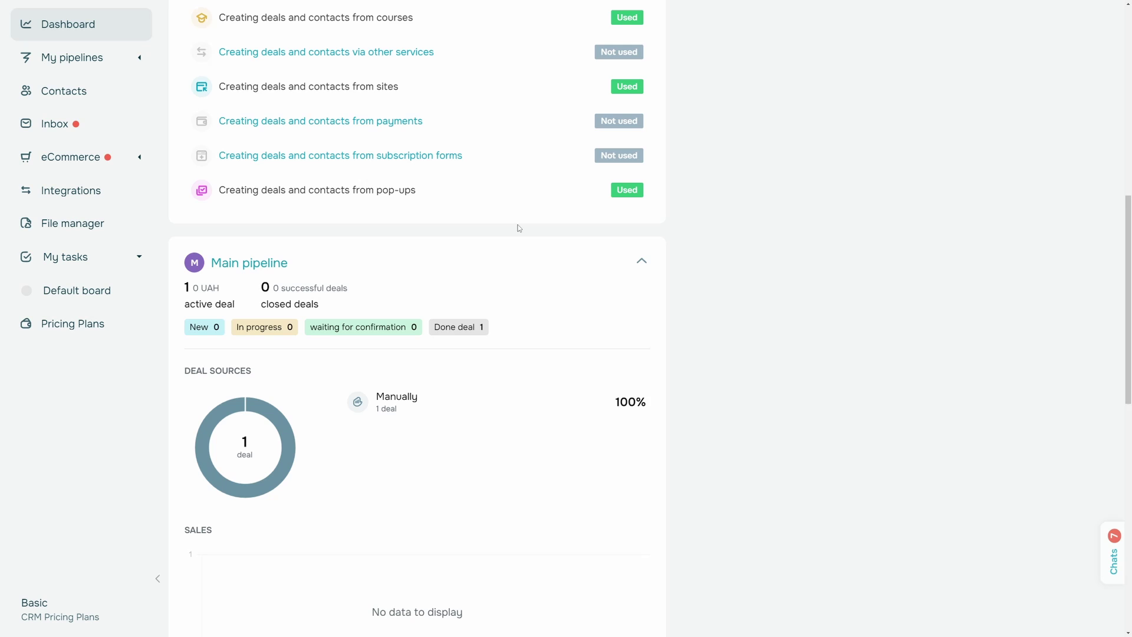
scroll(519, 229, "up", 3)
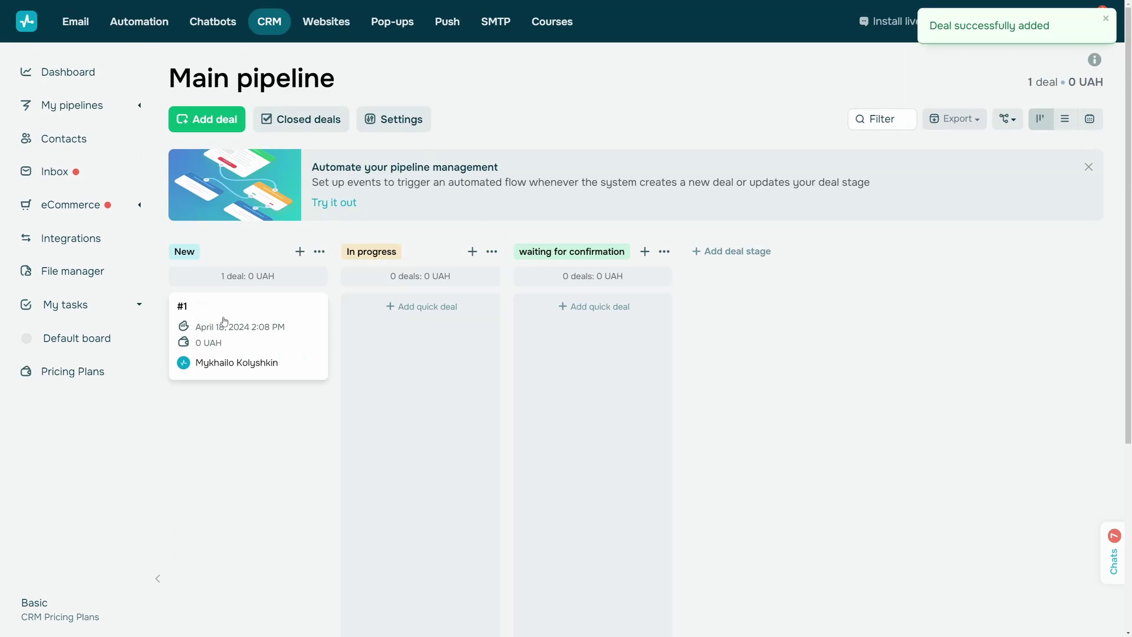
left_click_drag(221, 321, 527, 323)
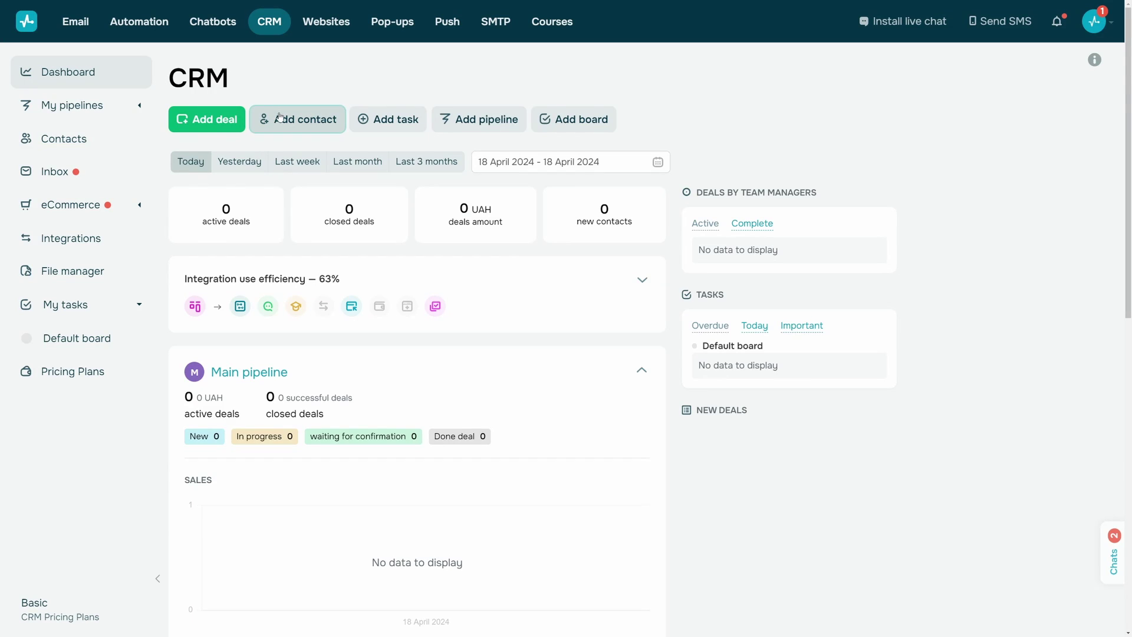
- Preview the new contact, task and board forms, closing each without saving
left_click(279, 118)
scroll(811, 209, "down", 5)
scroll(787, 251, "up", 5)
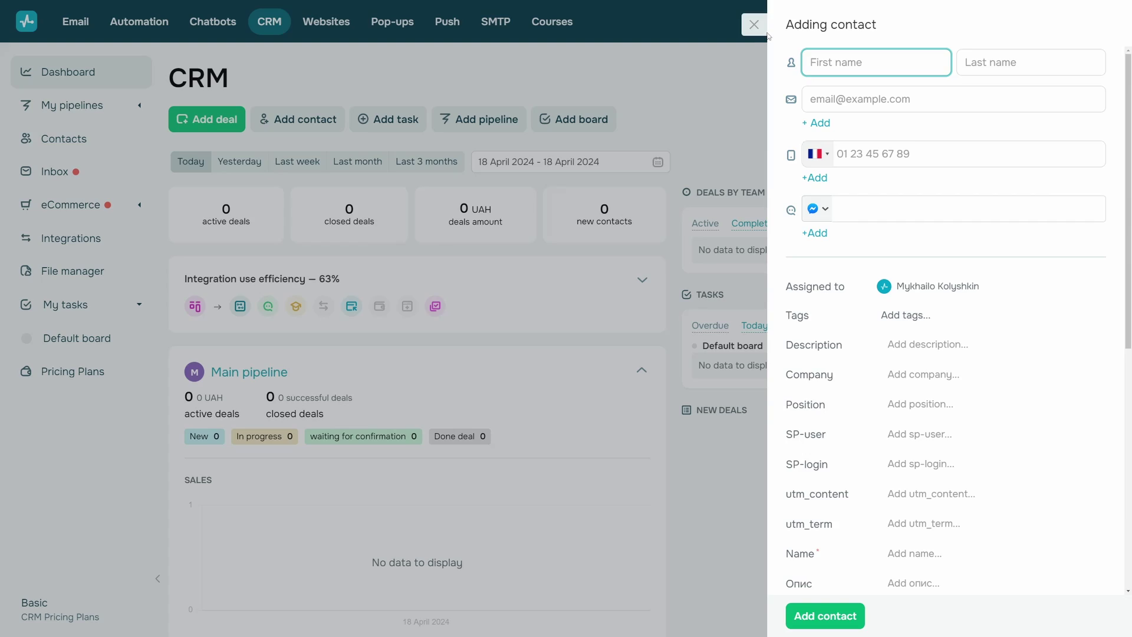
left_click(754, 25)
left_click(389, 118)
scroll(838, 124, "down", 1)
scroll(838, 124, "up", 1)
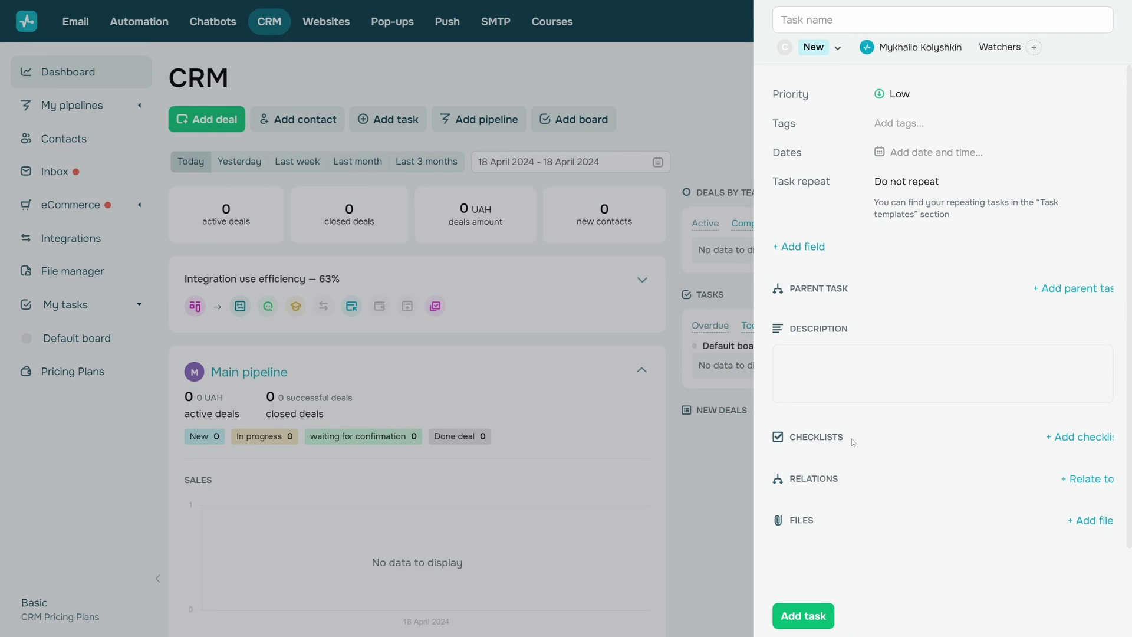
left_click(665, 478)
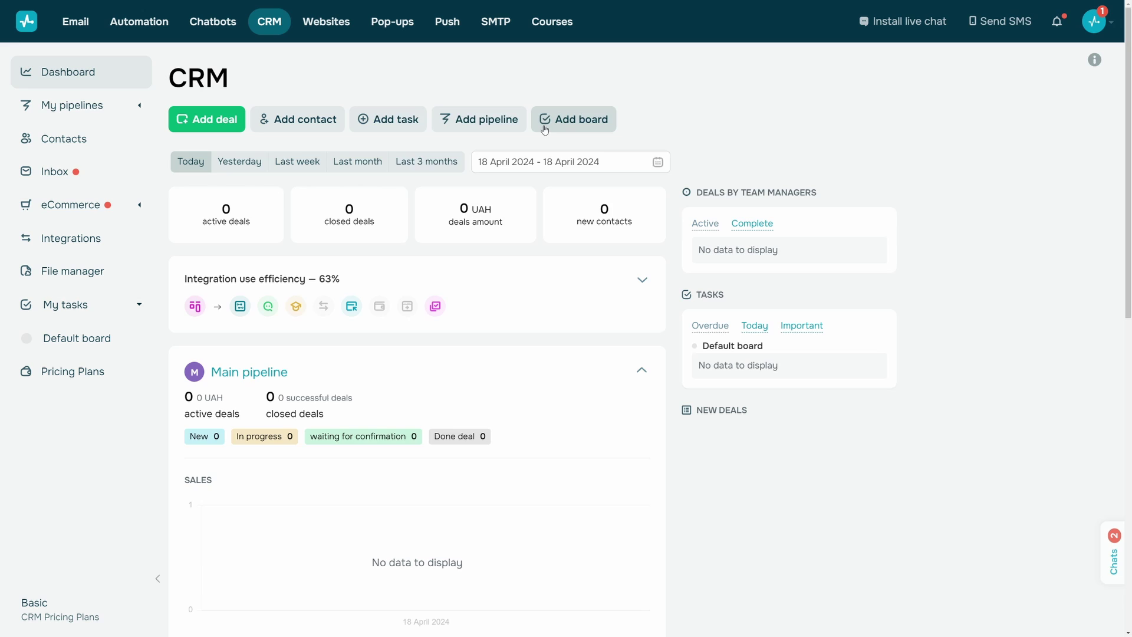
left_click(571, 120)
left_click(676, 181)
- In the Main pipeline, add a quick deal to New and move deal #1 to waiting for confirmation
left_click(249, 372)
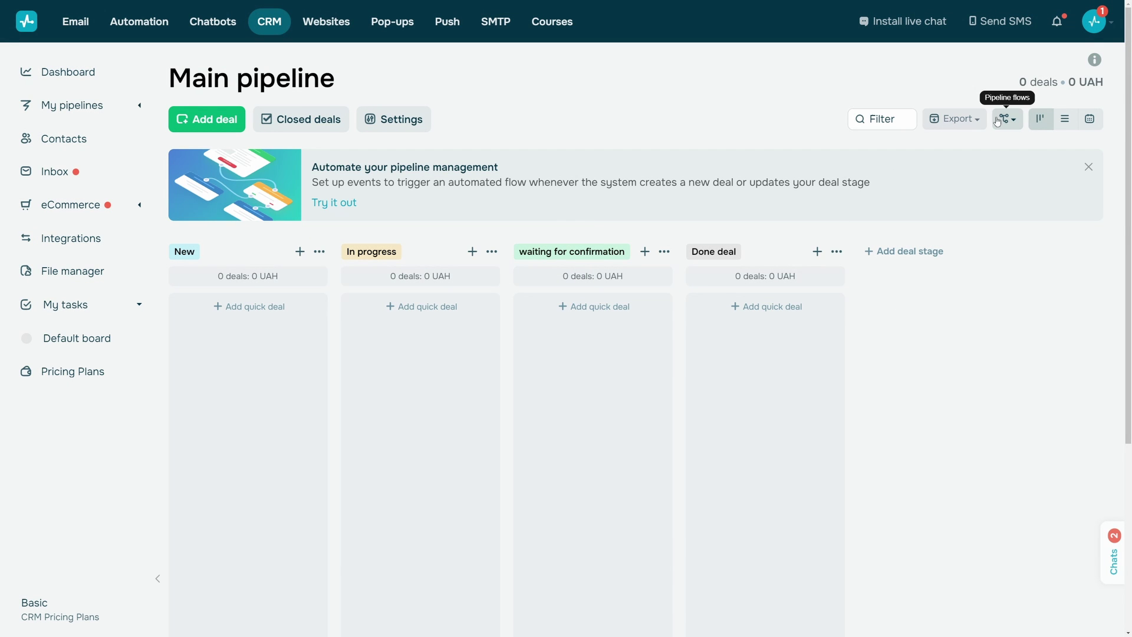
left_click(1017, 122)
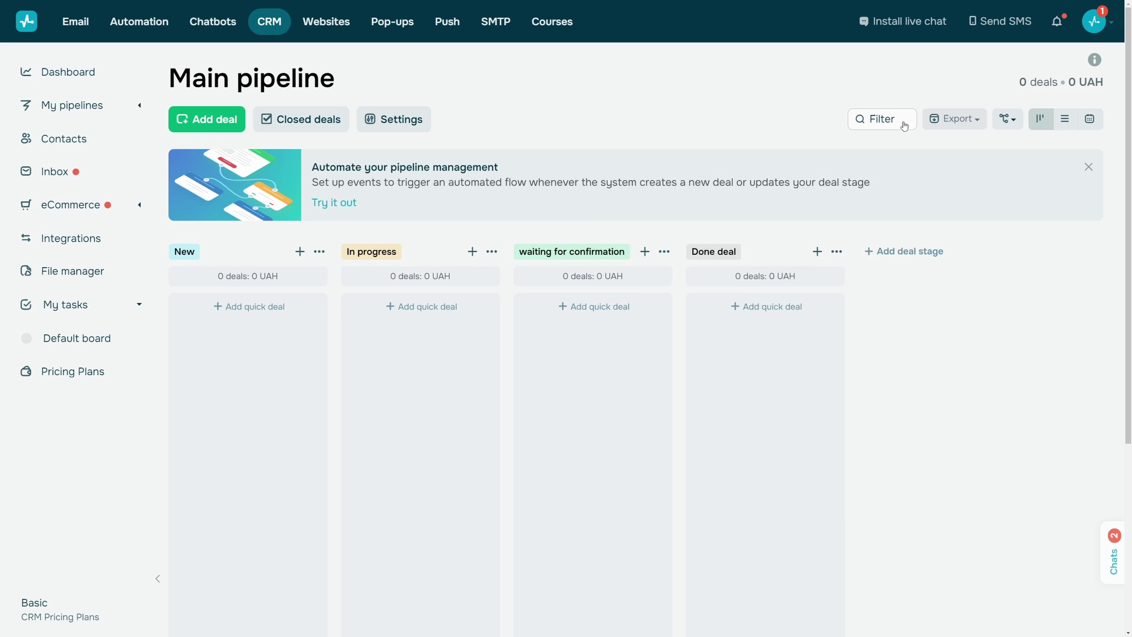
left_click(904, 126)
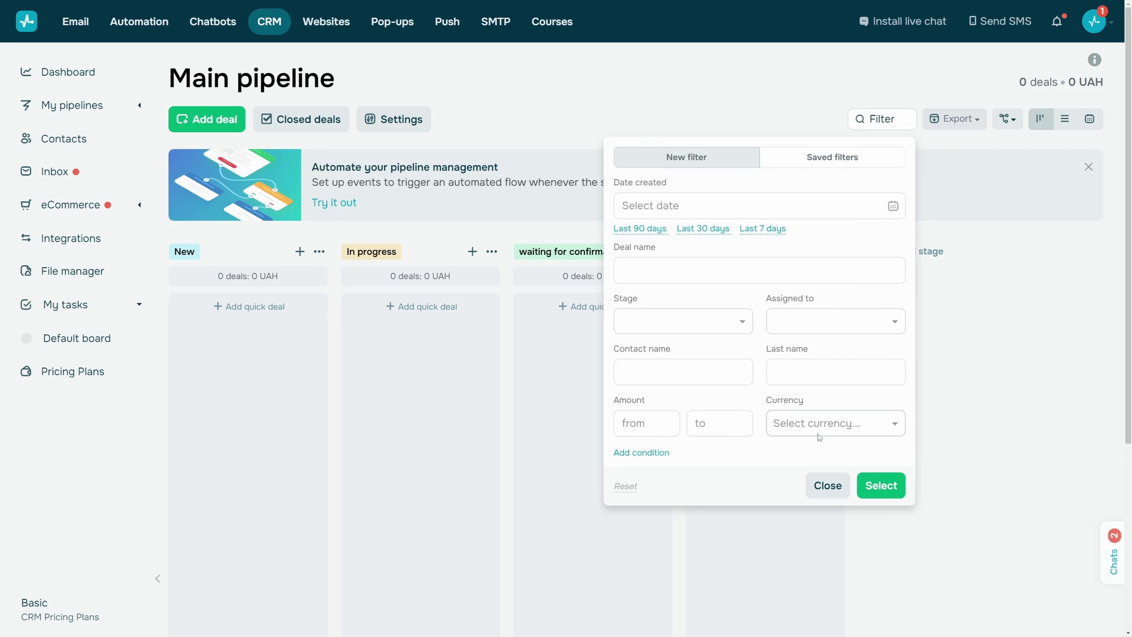
left_click(828, 486)
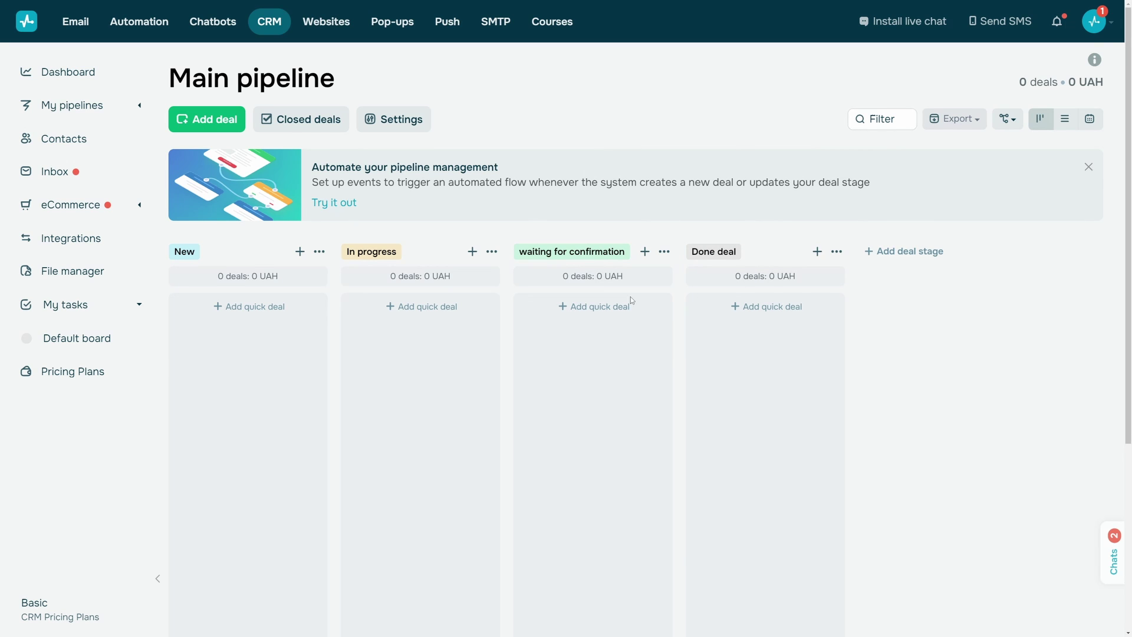
left_click(227, 307)
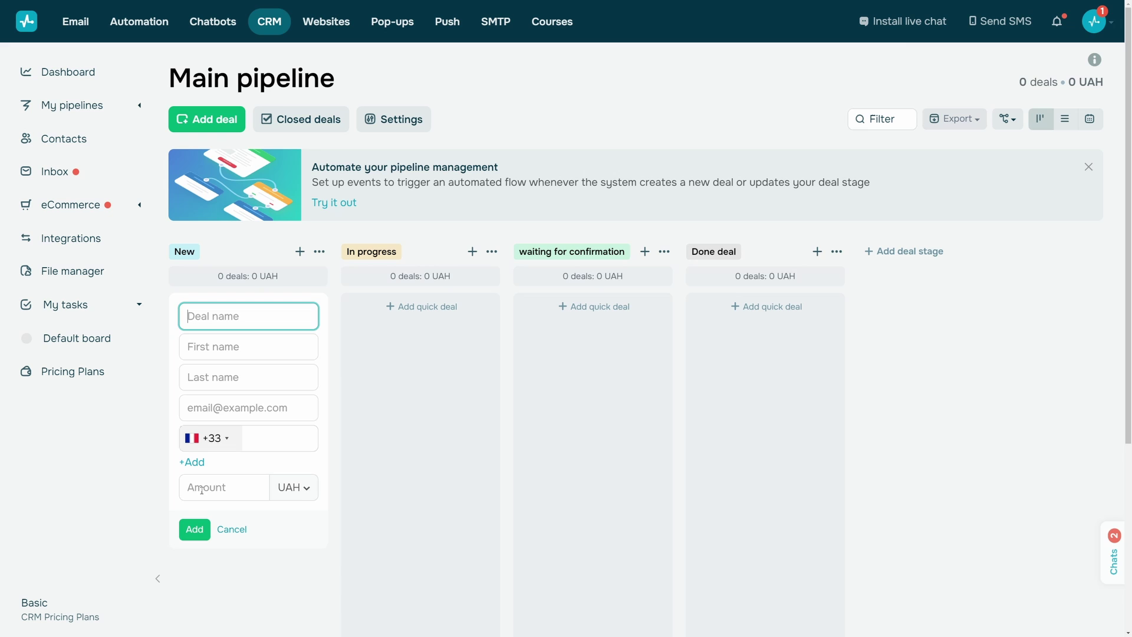
left_click(194, 530)
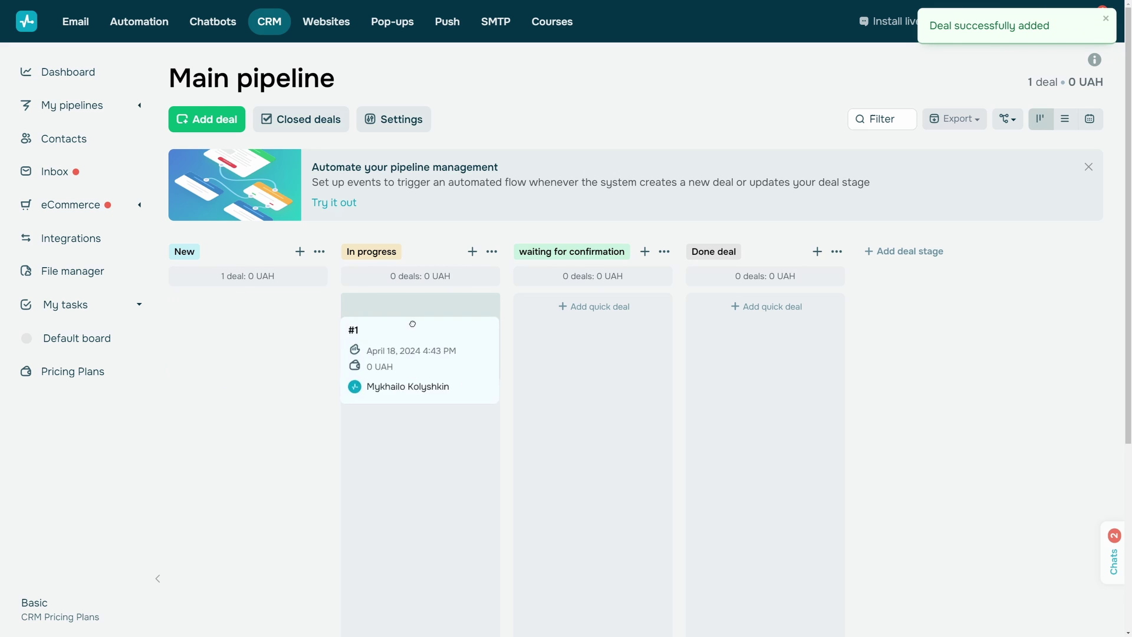
left_click_drag(265, 318, 762, 306)
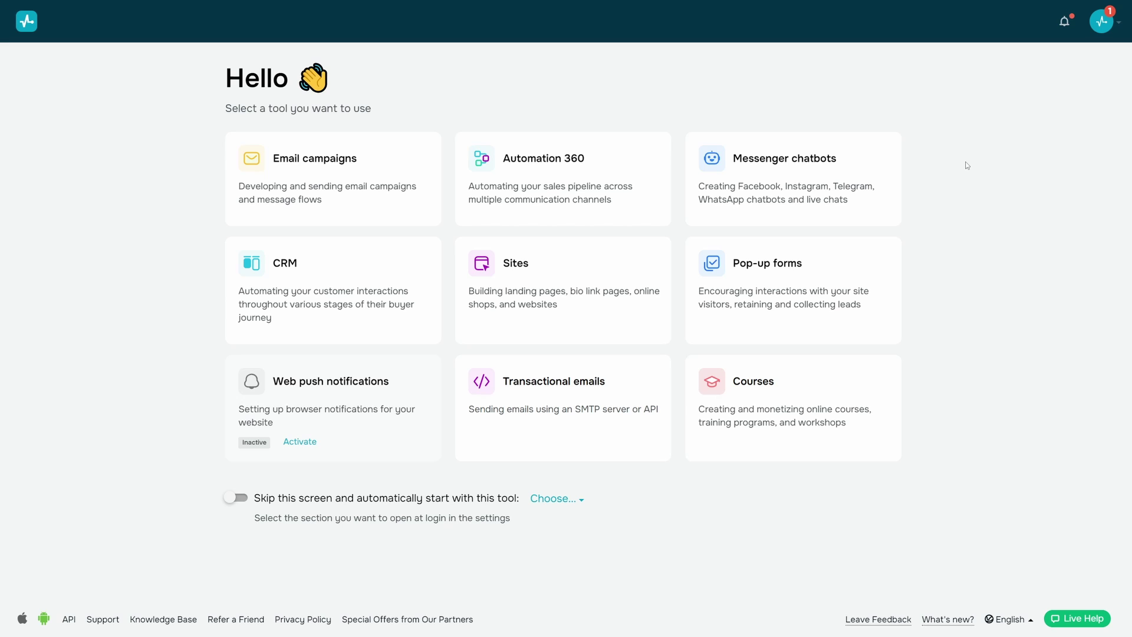
- Start an Automation 360 flow from templates, previewing Registration / subscription, bonus, video-lesson and reactivation templates
left_click(573, 181)
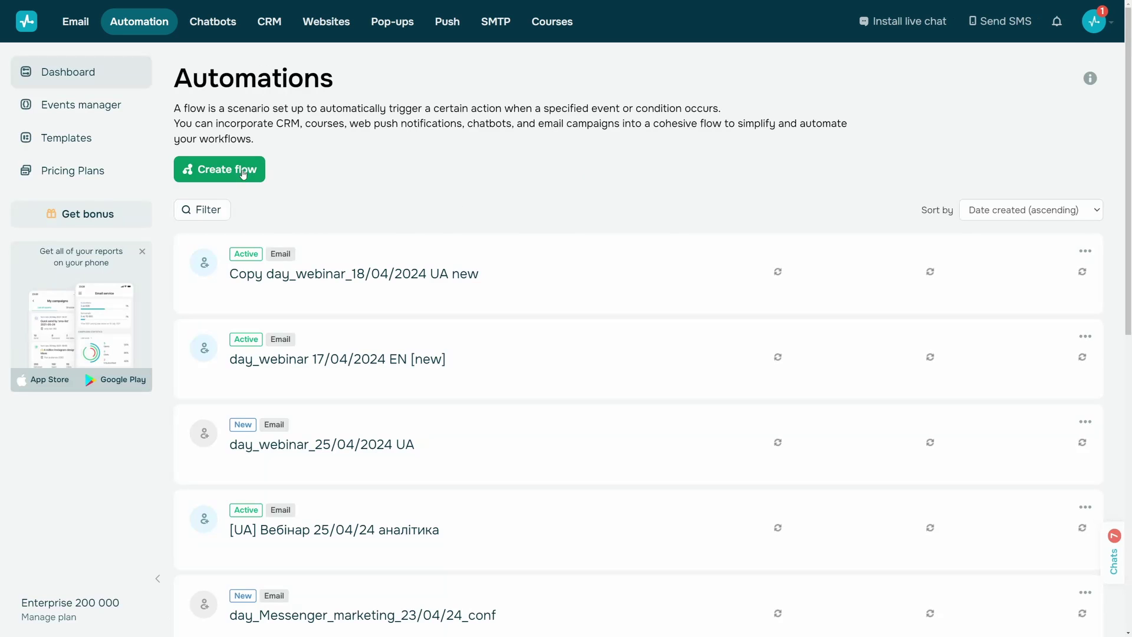
left_click(243, 174)
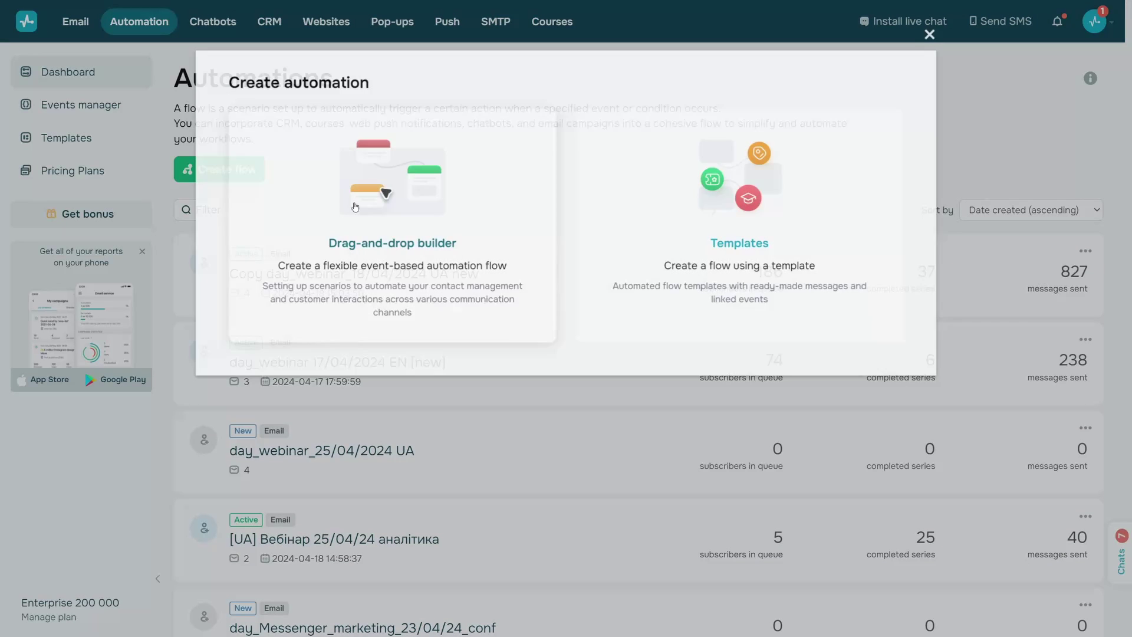
left_click(742, 241)
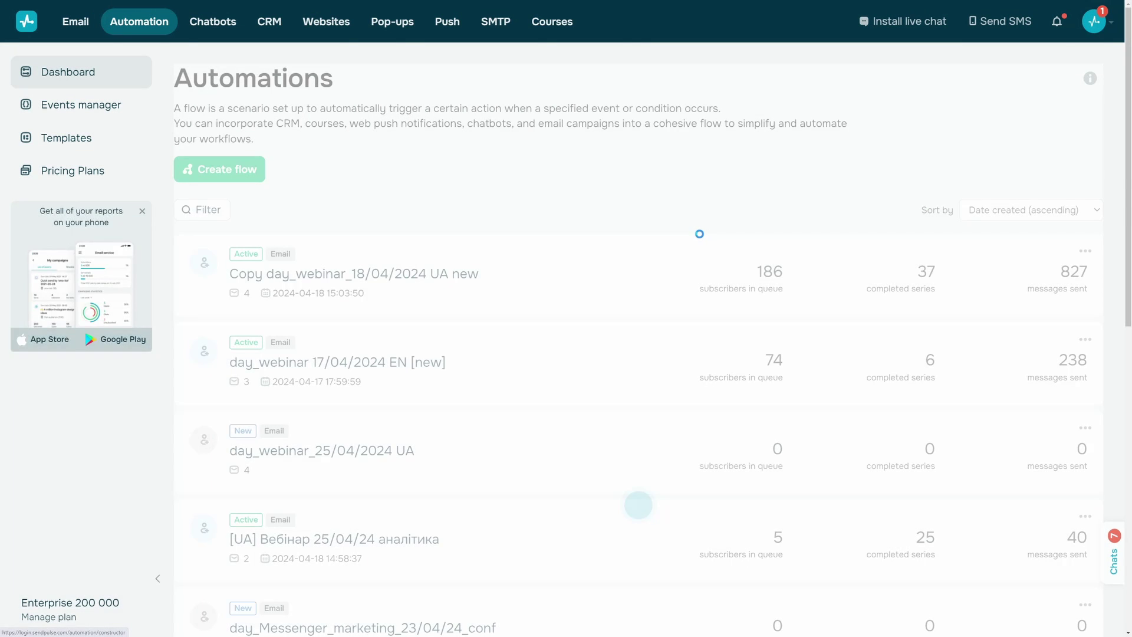
left_click(286, 213)
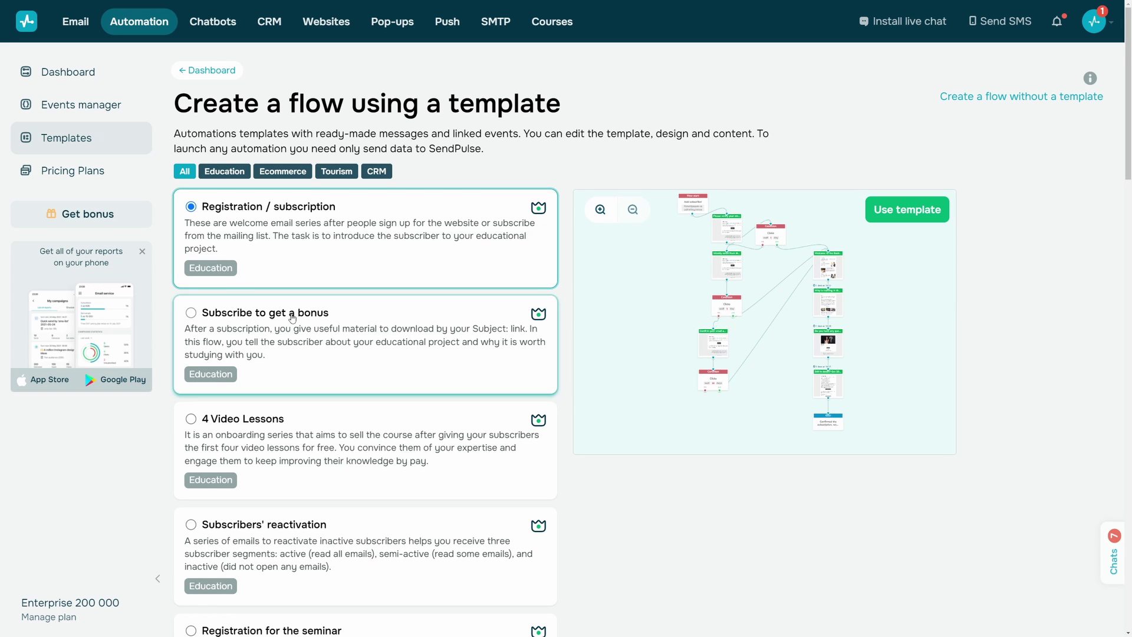
left_click(293, 316)
left_click(321, 431)
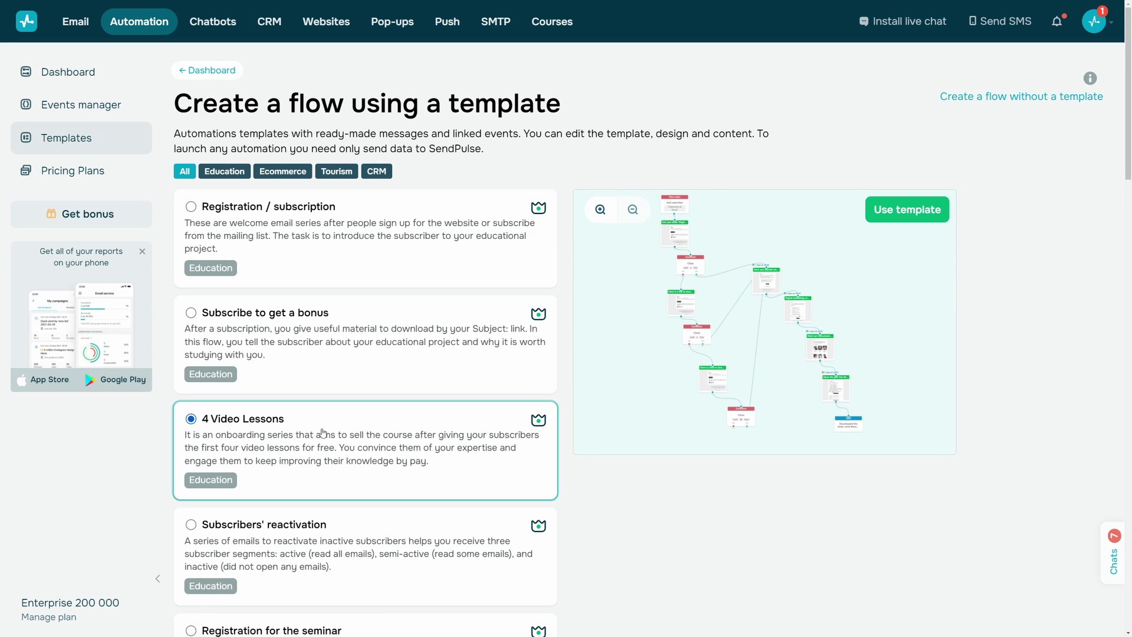
scroll(323, 431, "down", 1)
left_click(326, 431)
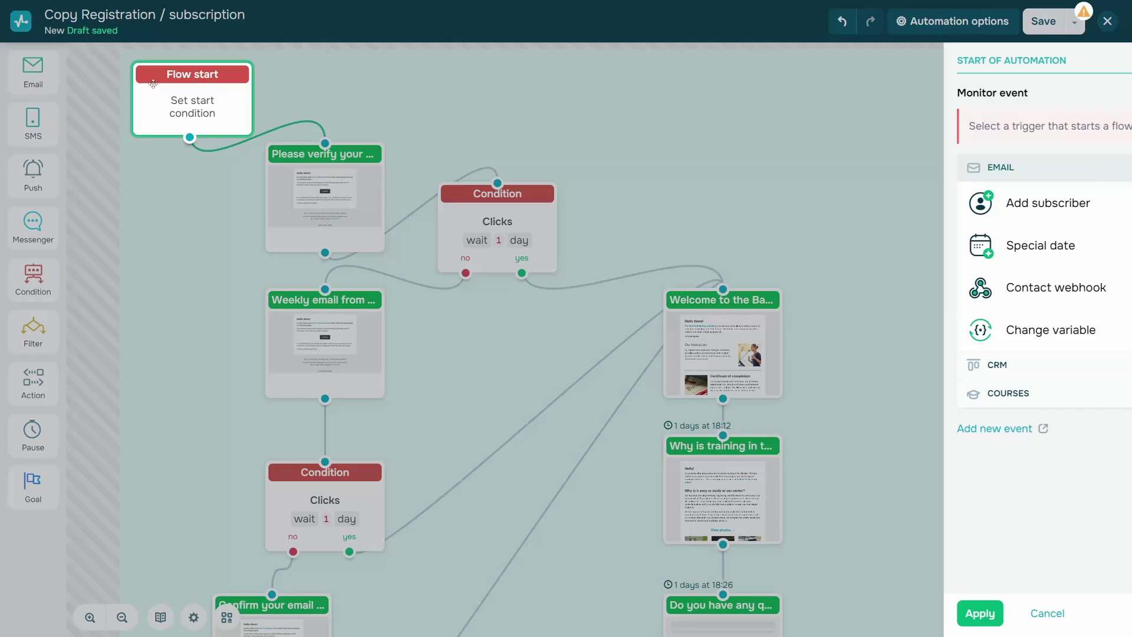
- Trigger the flow on Add subscriber to April store customers every time, then review the flow's later steps
left_click(983, 211)
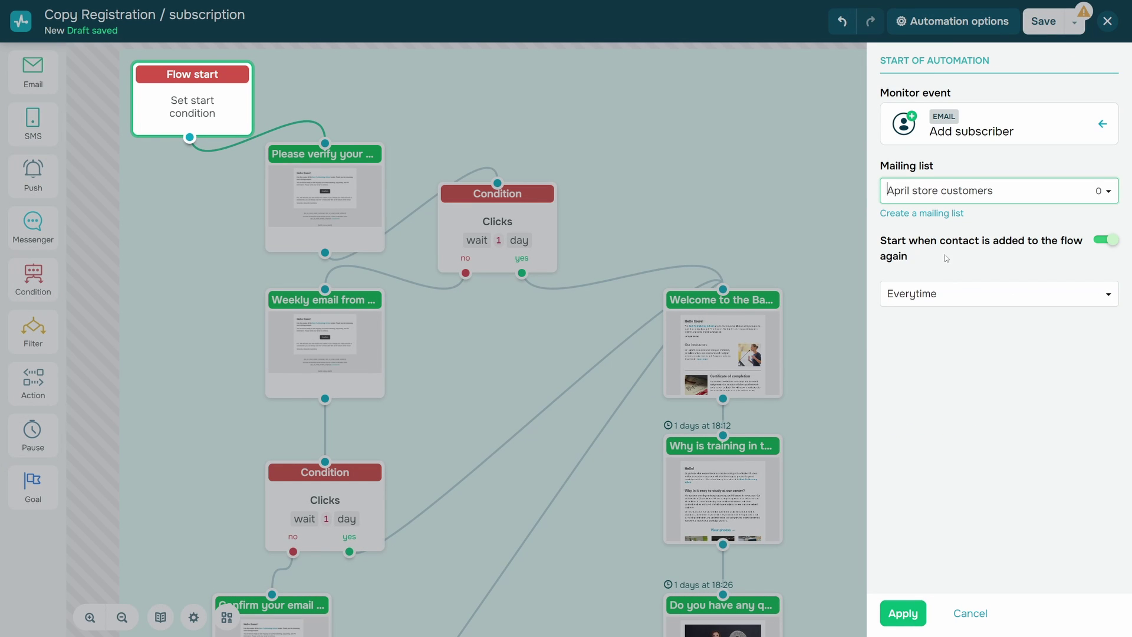
left_click(920, 297)
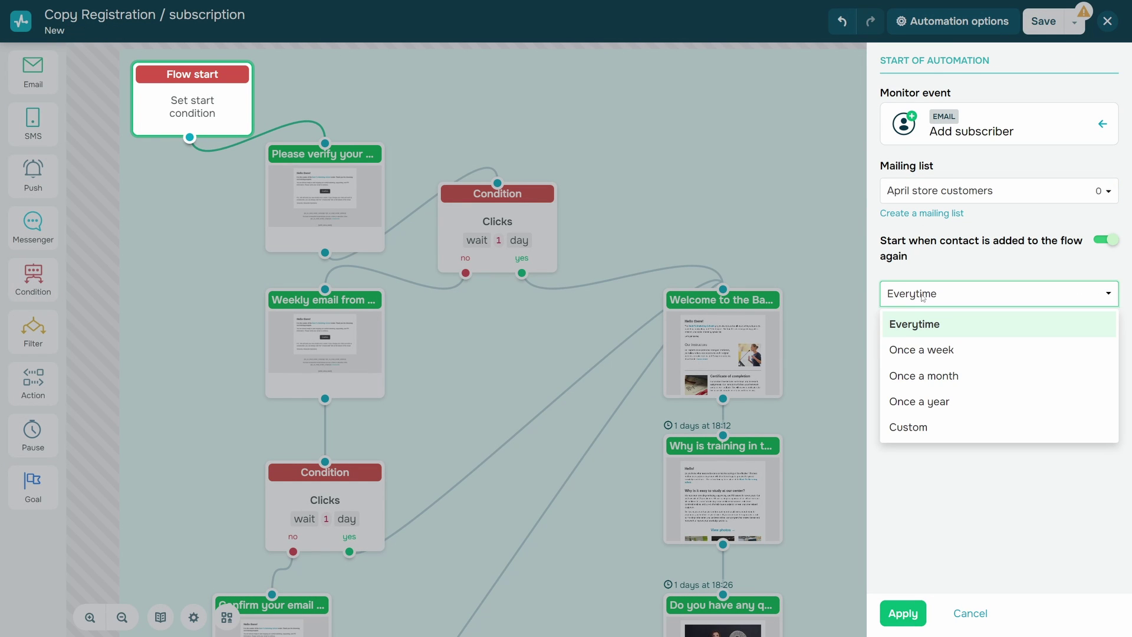
left_click(903, 613)
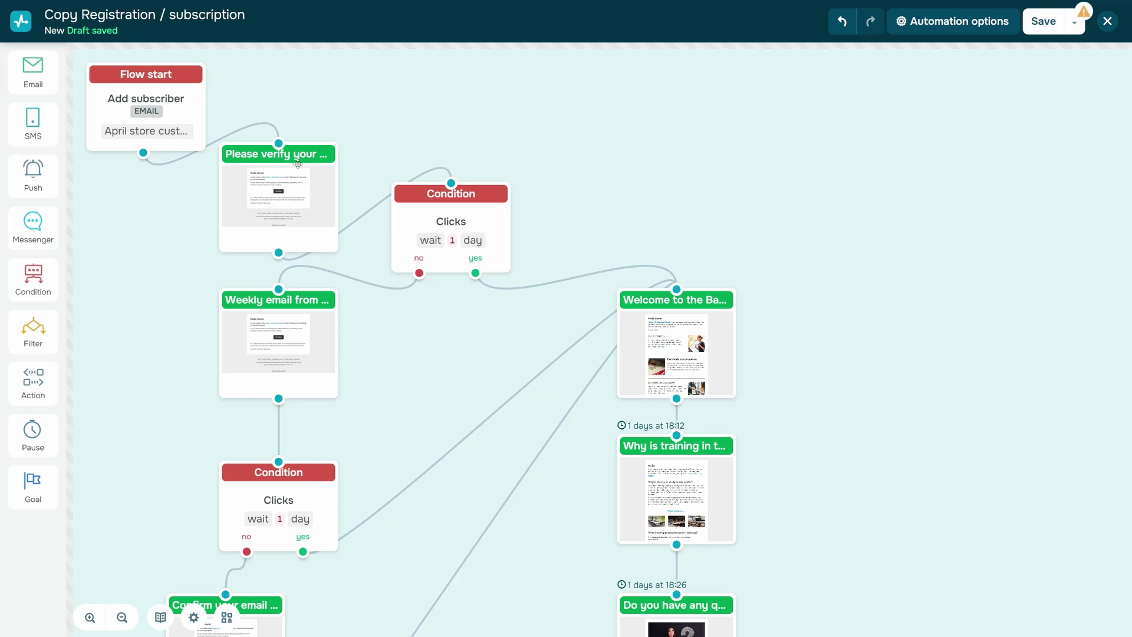
left_click_drag(298, 165, 297, 152)
left_click_drag(416, 157, 412, 45)
scroll(500, 234, "down", 2)
scroll(522, 221, "down", 2)
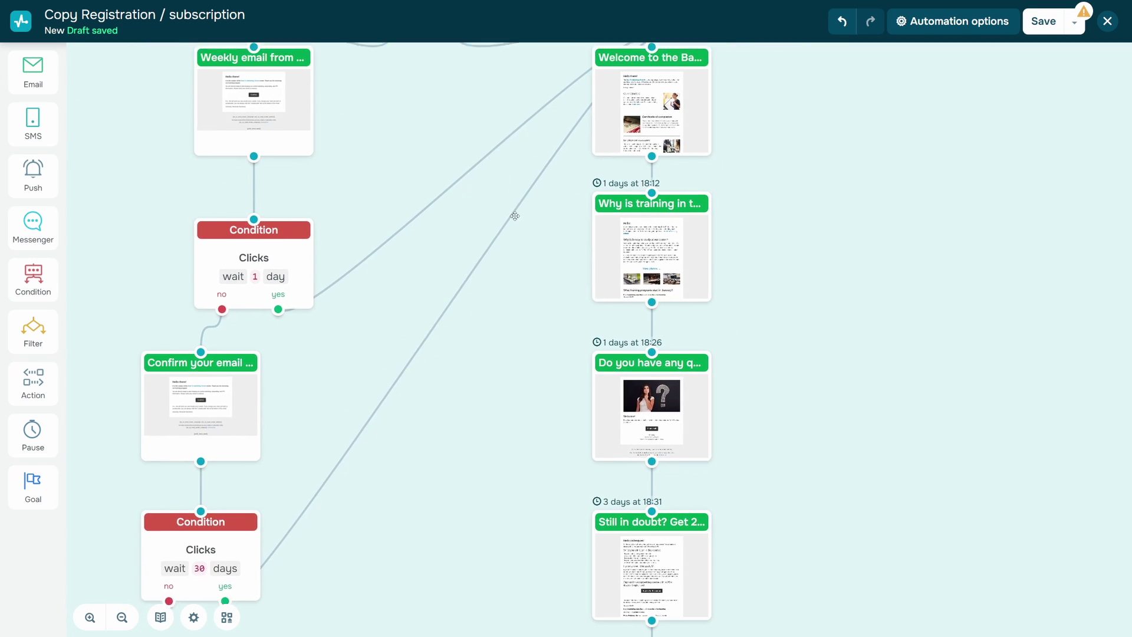
scroll(549, 208, "down", 2)
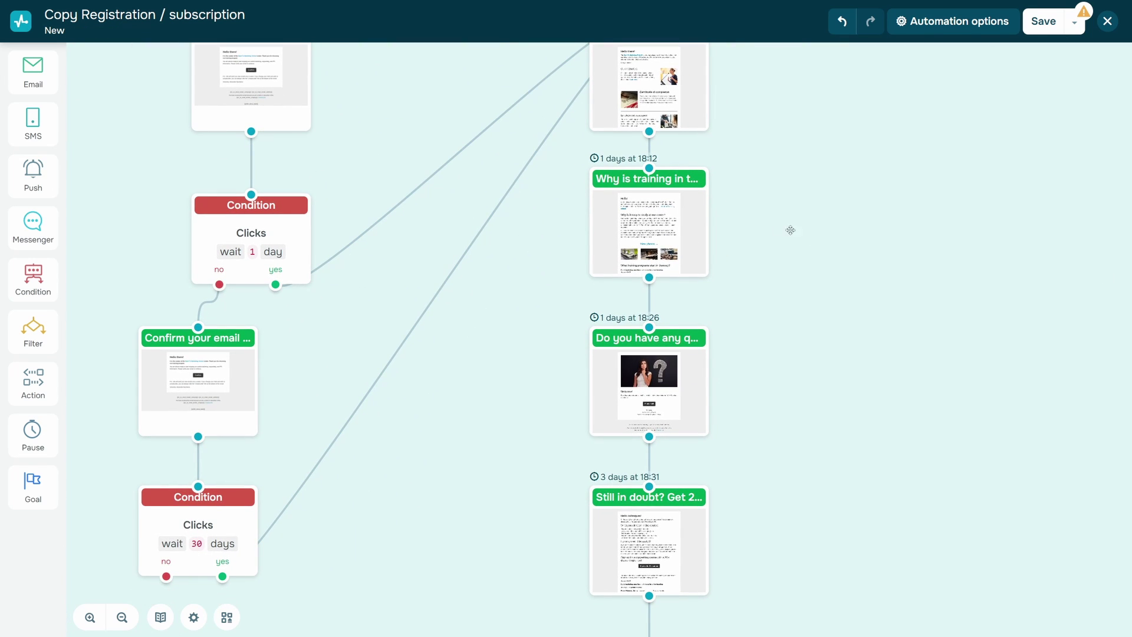
left_click_drag(515, 225, 513, 139)
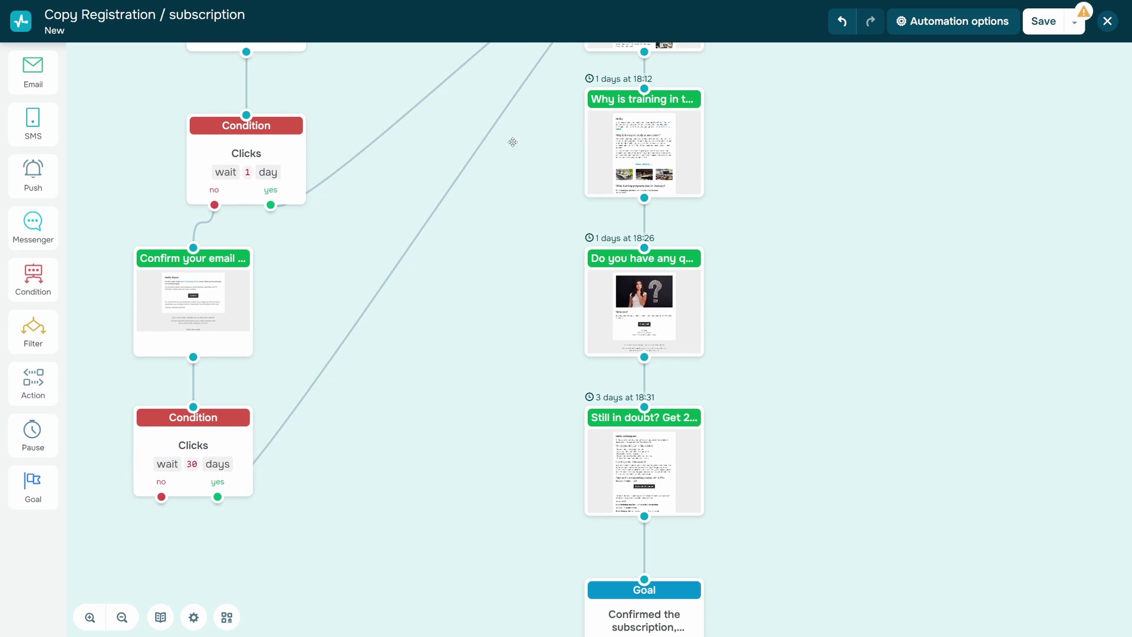
left_click_drag(530, 227, 534, 175)
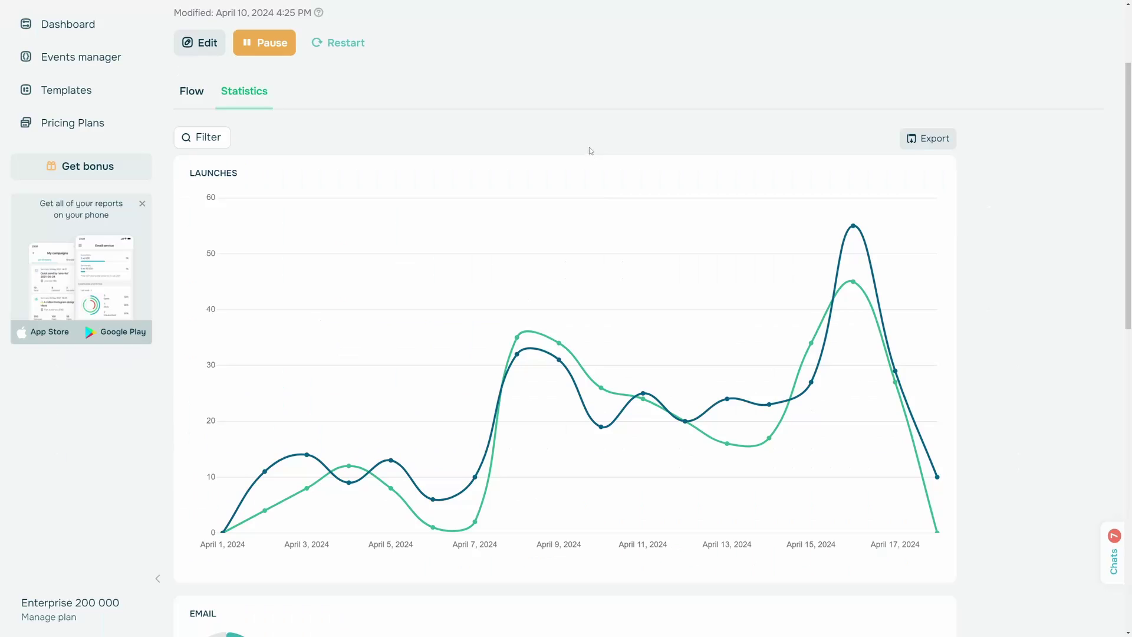
scroll(587, 146, "down", 1)
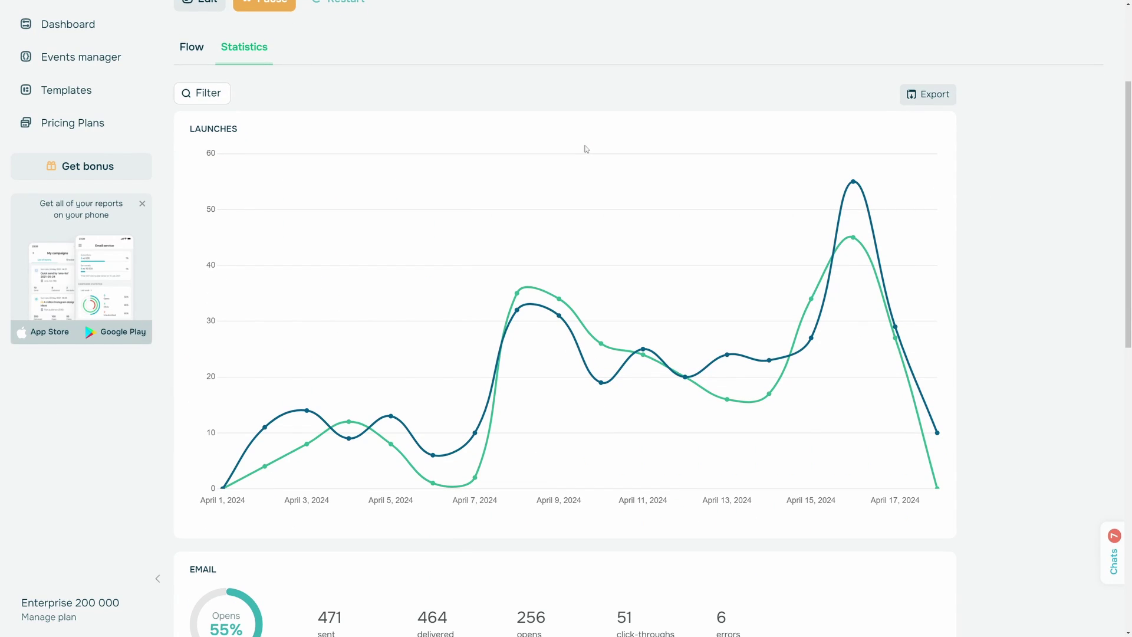
scroll(584, 150, "down", 3)
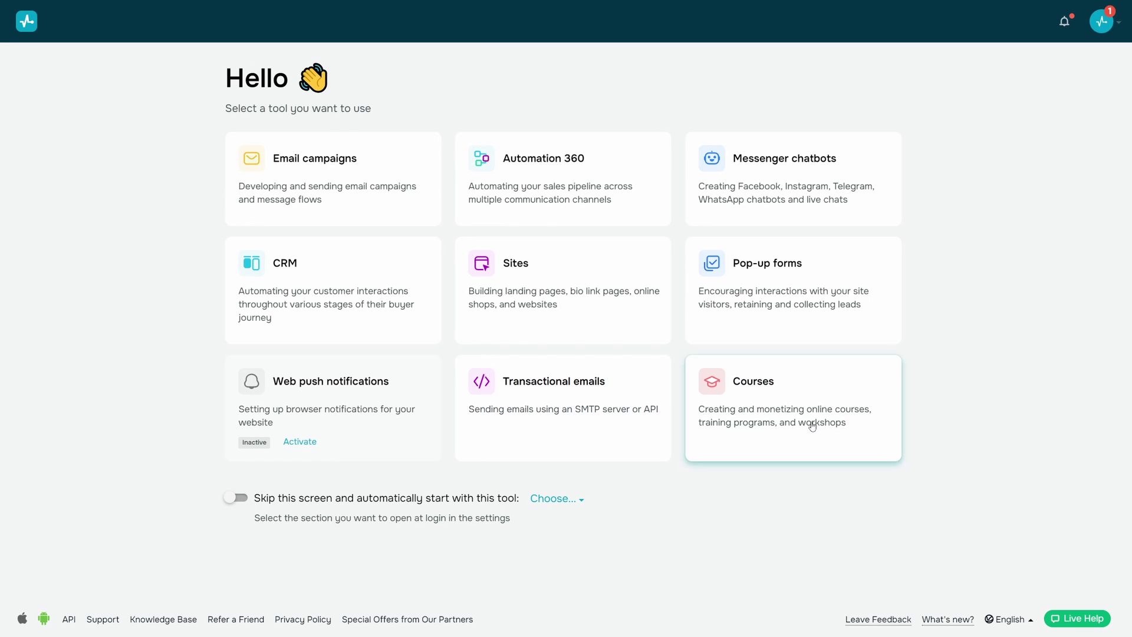
- Open Courses and start creating the new 3D Artist course
left_click(812, 426)
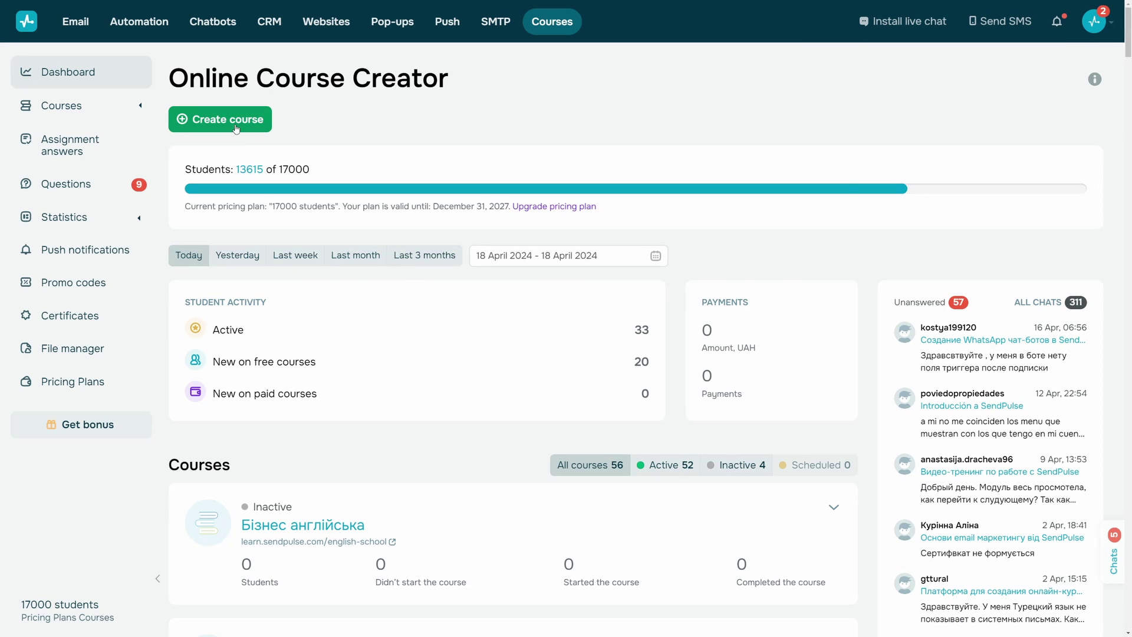
left_click(236, 129)
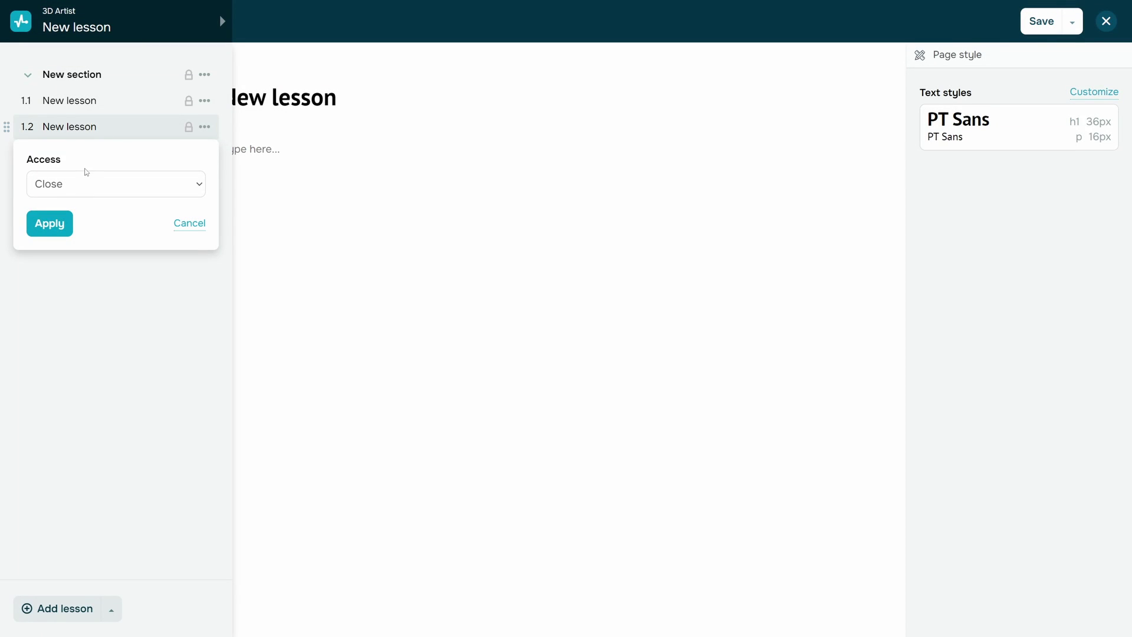
- Add an image gallery block below the lesson's first text block
left_click(53, 223)
left_click(239, 151)
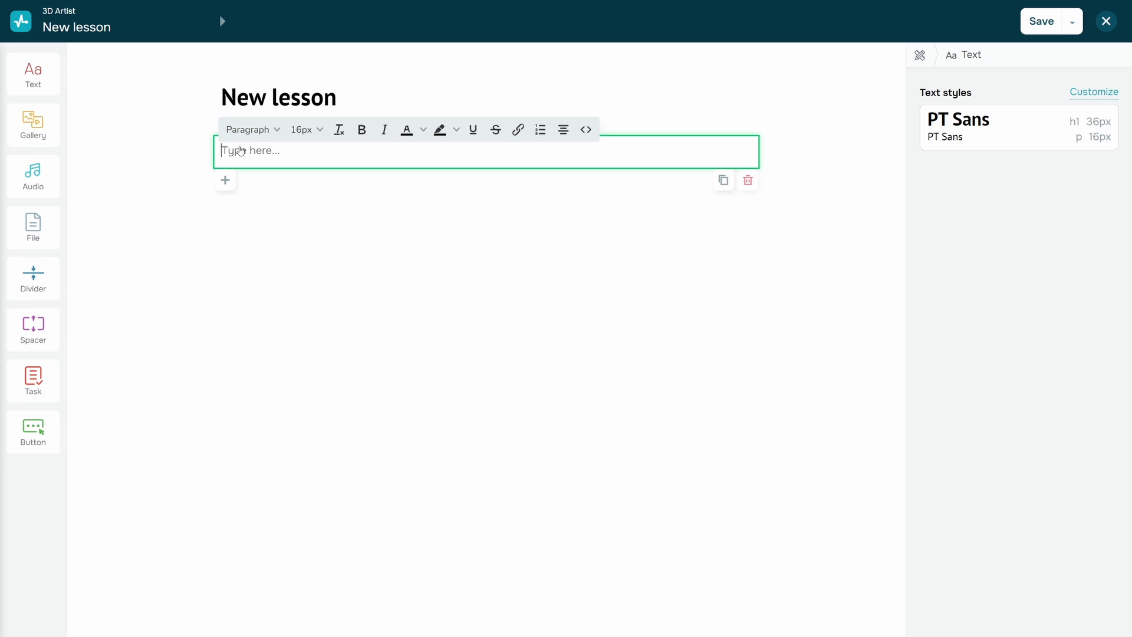
left_click(227, 181)
left_click(267, 198)
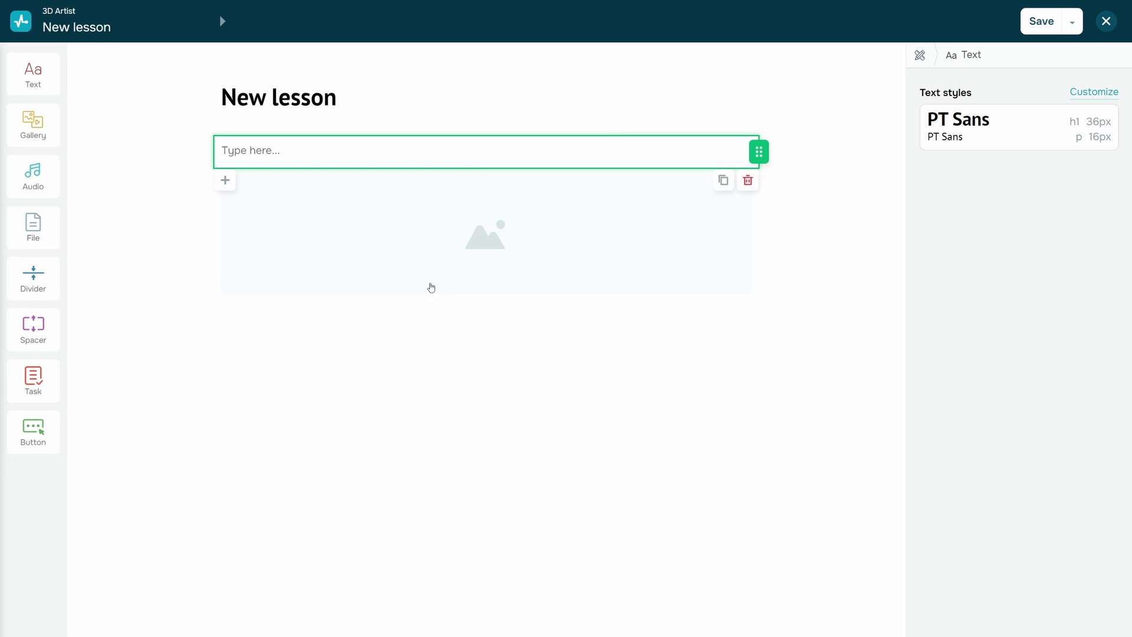
left_click(431, 288)
- Add a Homework task block below the gallery, then go back to the 3D Artist course page
left_click(225, 316)
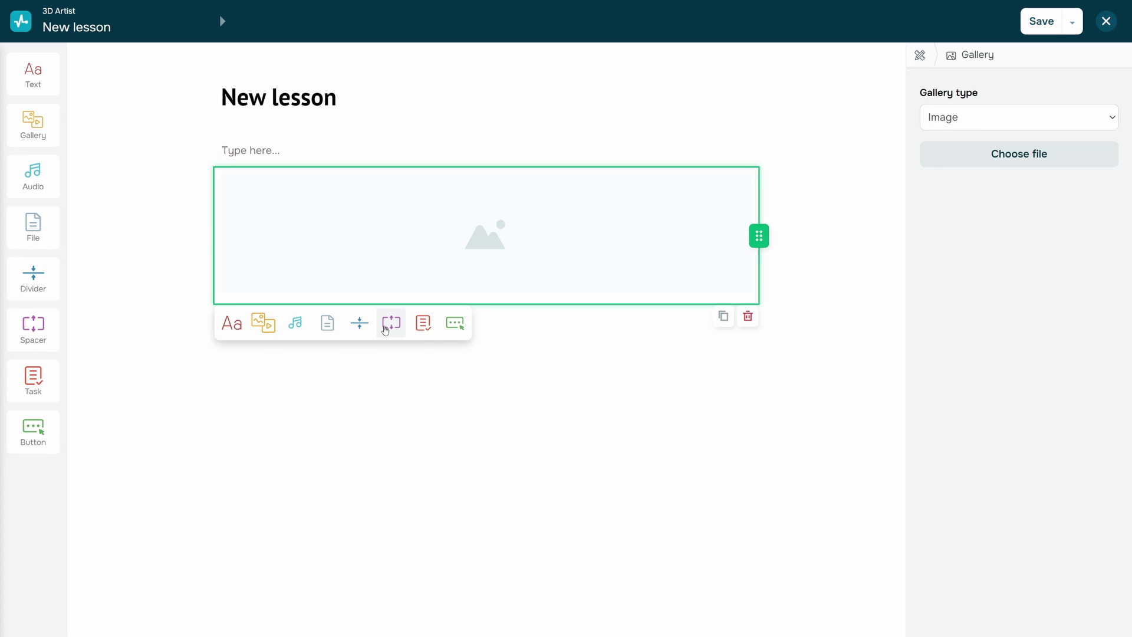
left_click(228, 320)
left_click(422, 324)
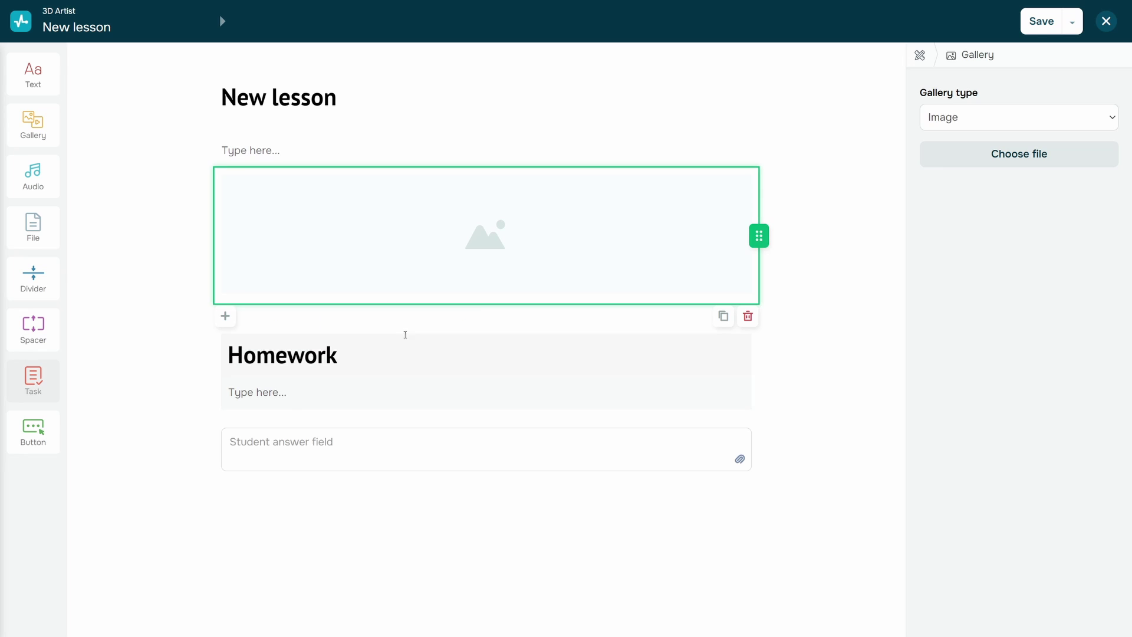
left_click(269, 477)
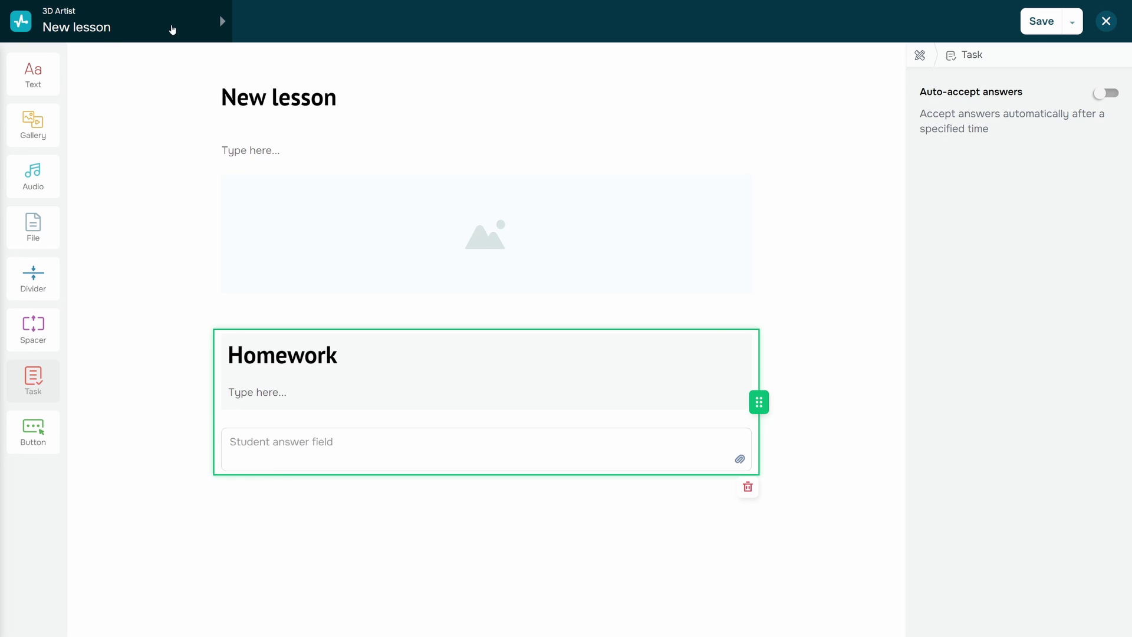
left_click(211, 23)
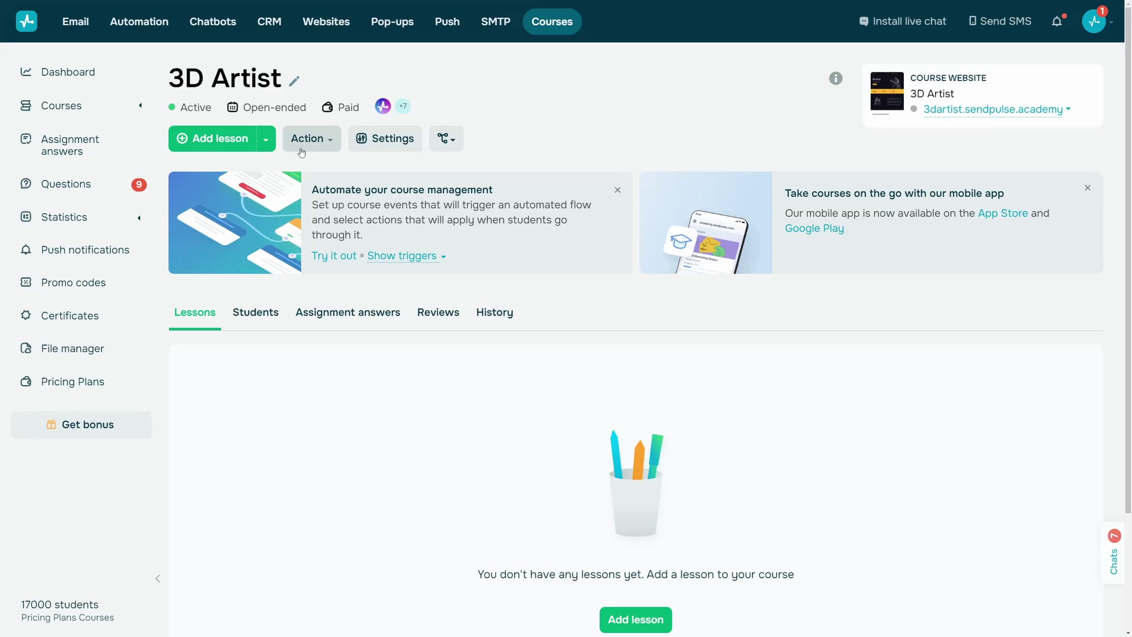
- Enable the Certificate toggle in the 3D Artist course settings and show the course website options
left_click(390, 141)
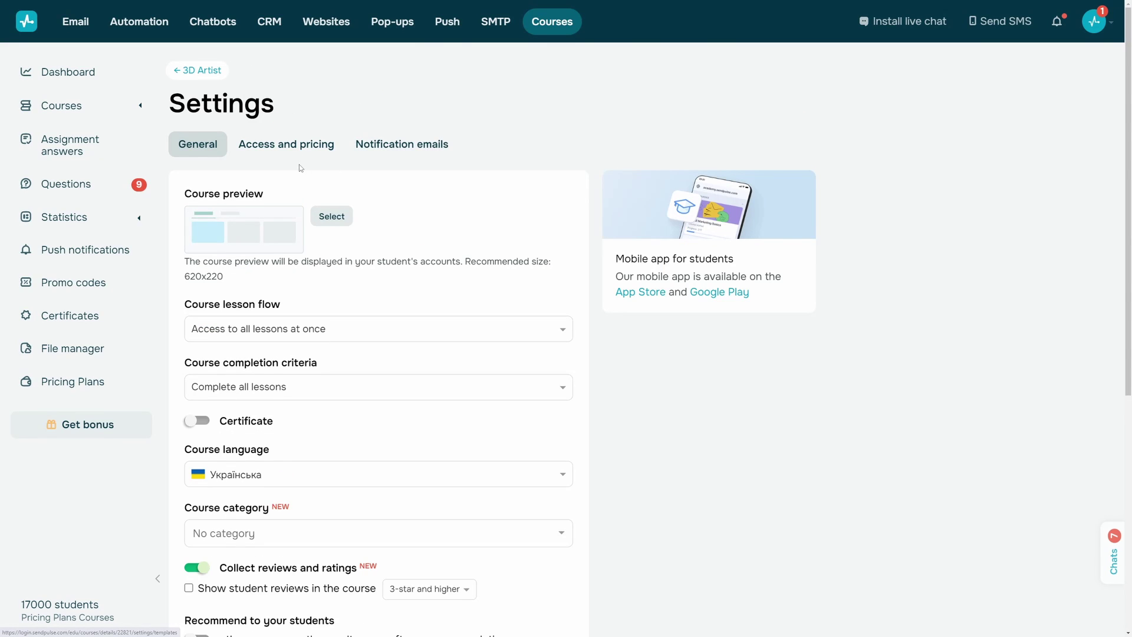
scroll(202, 321, "down", 2)
left_click(195, 333)
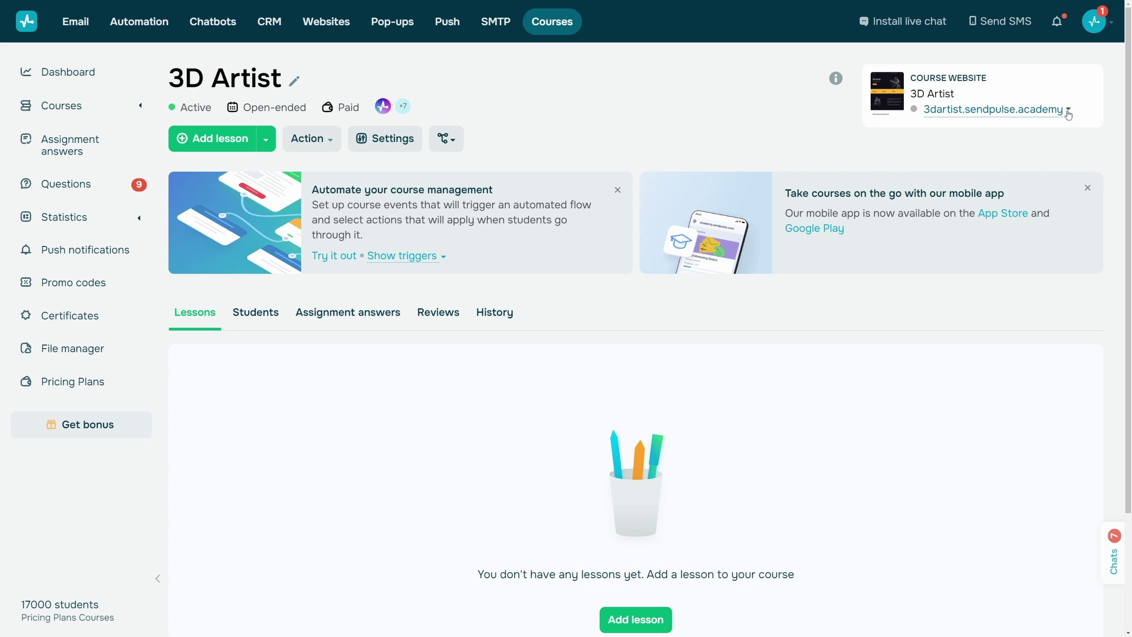
left_click(1068, 111)
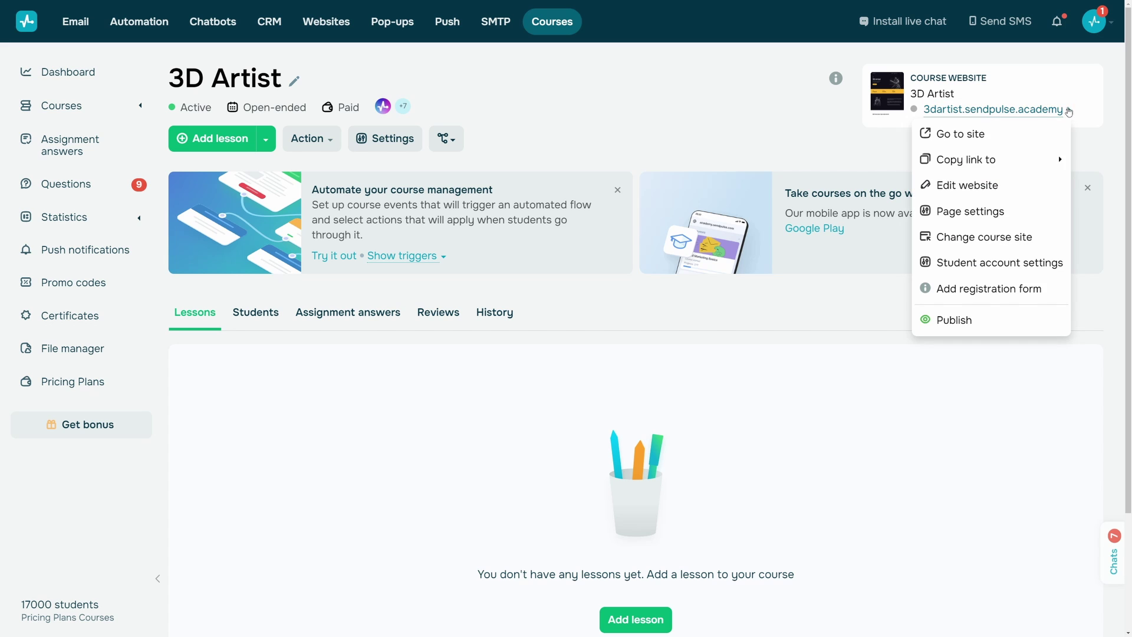